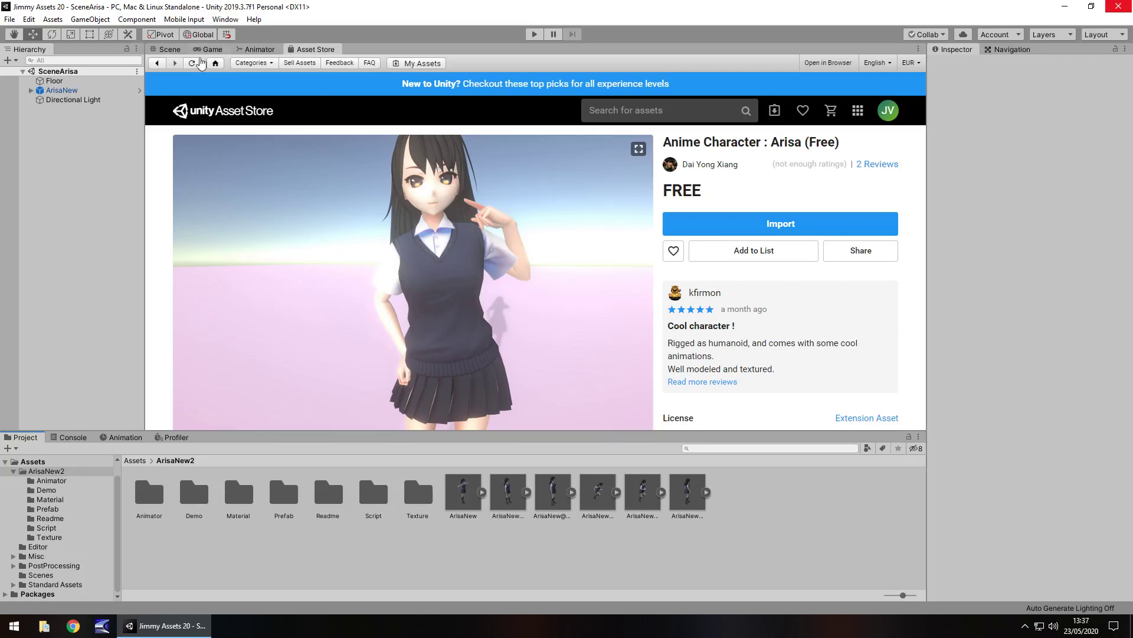
- Switch to the Scene view and zoom and pan in on the T-posed Arisa character
{"action": "left_click", "coordinate": [177, 50]}
{"action": "scroll", "coordinate": [614, 228], "scroll_direction": "up", "scroll_amount": 3}
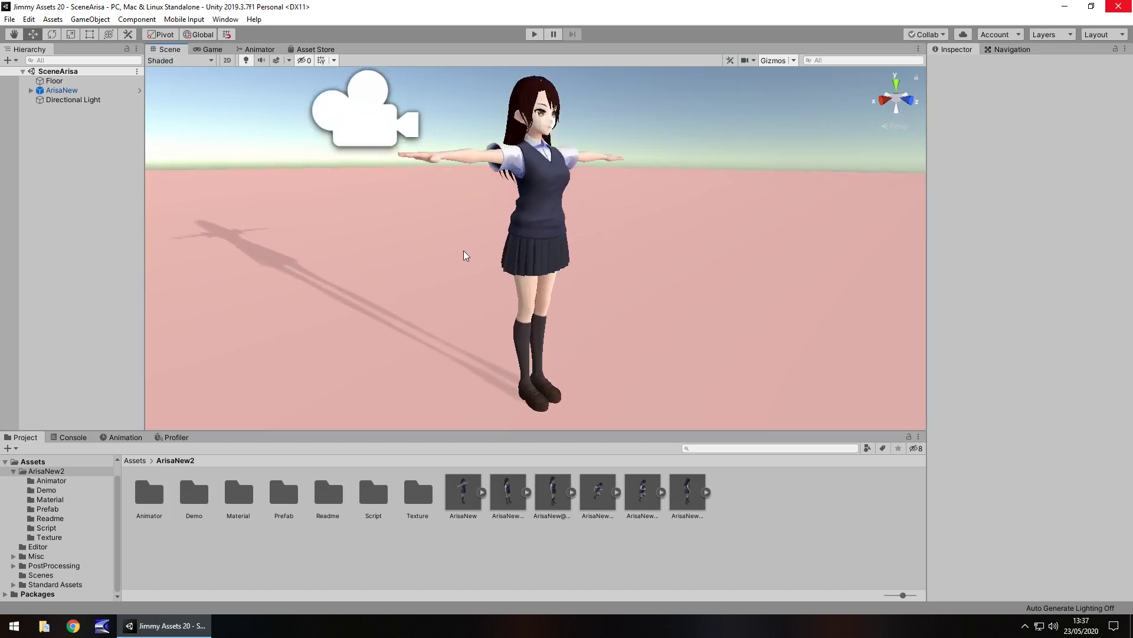
{"action": "middle_click_drag", "start_coordinate": [464, 256], "coordinate": [379, 295]}
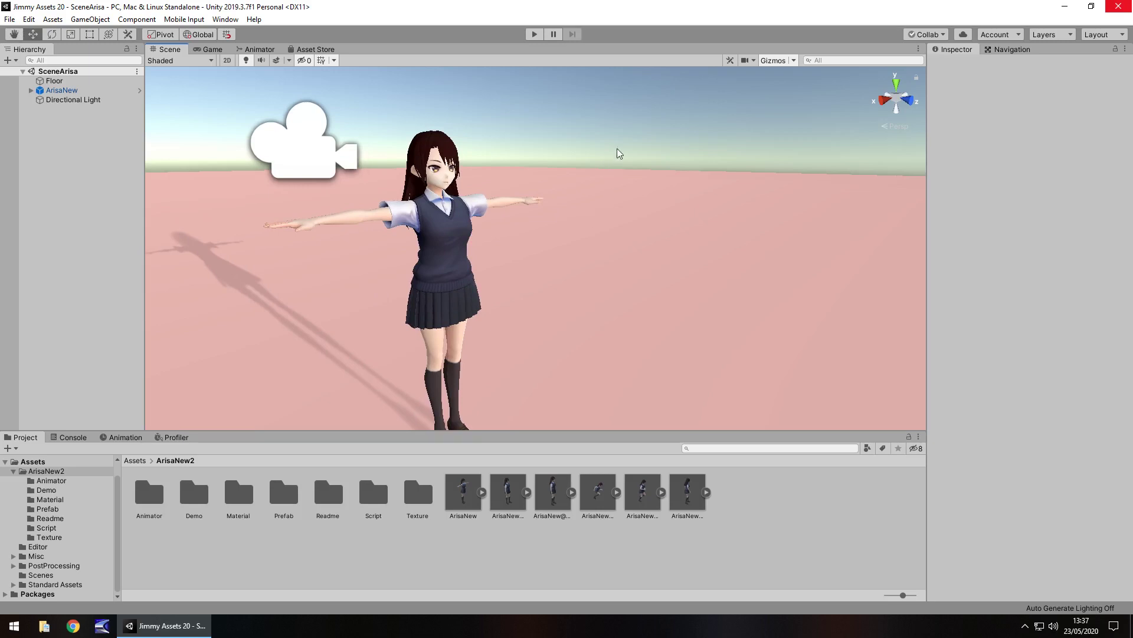
{"action": "scroll", "coordinate": [430, 200], "scroll_direction": "up", "scroll_amount": 3}
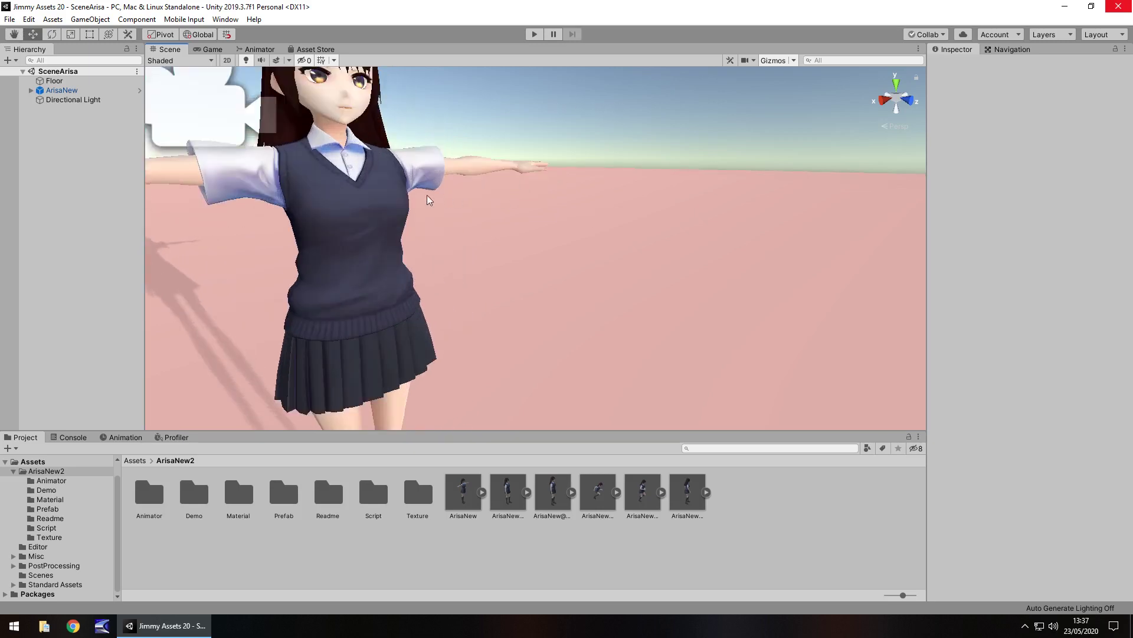
{"action": "scroll", "coordinate": [472, 225], "scroll_direction": "down", "scroll_amount": 2}
{"action": "scroll", "coordinate": [504, 239], "scroll_direction": "up", "scroll_amount": 6}
{"action": "scroll", "coordinate": [504, 239], "scroll_direction": "down", "scroll_amount": 5}
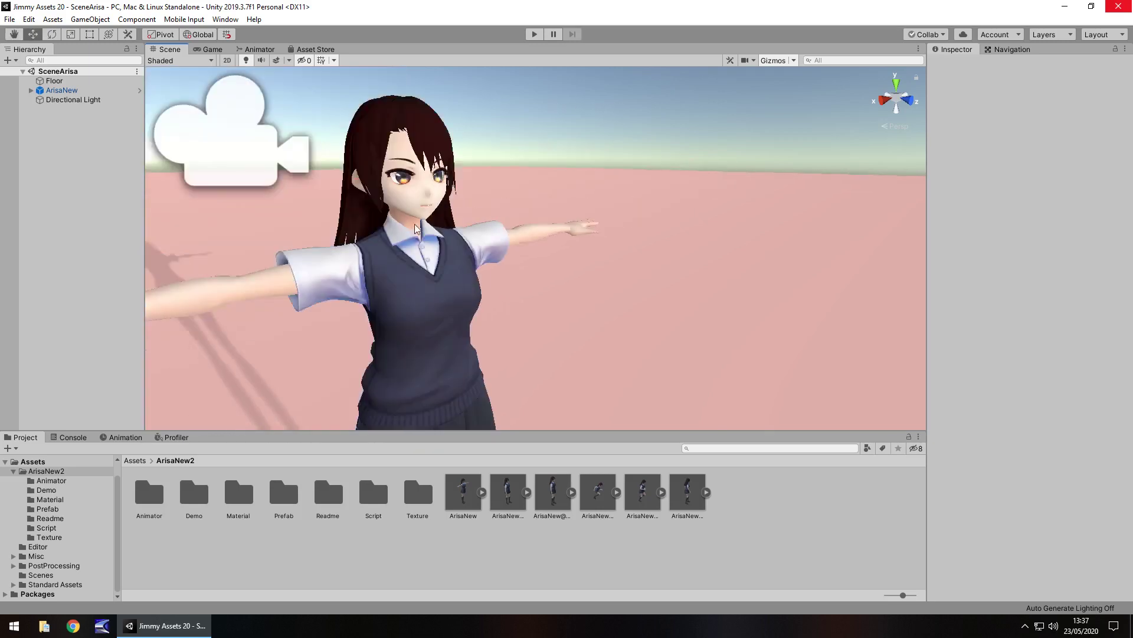
- Orbit around Arisa over her skirt, legs, face and arm, then back out to her upper body
{"action": "middle_click_drag", "start_coordinate": [351, 220], "coordinate": [361, 242]}
{"action": "right_click_drag", "start_coordinate": [362, 242], "coordinate": [597, 182]}
{"action": "middle_click_drag", "start_coordinate": [597, 182], "coordinate": [675, 214]}
{"action": "right_click_drag", "start_coordinate": [674, 214], "coordinate": [763, 232]}
{"action": "middle_click_drag", "start_coordinate": [763, 231], "coordinate": [450, 286]}
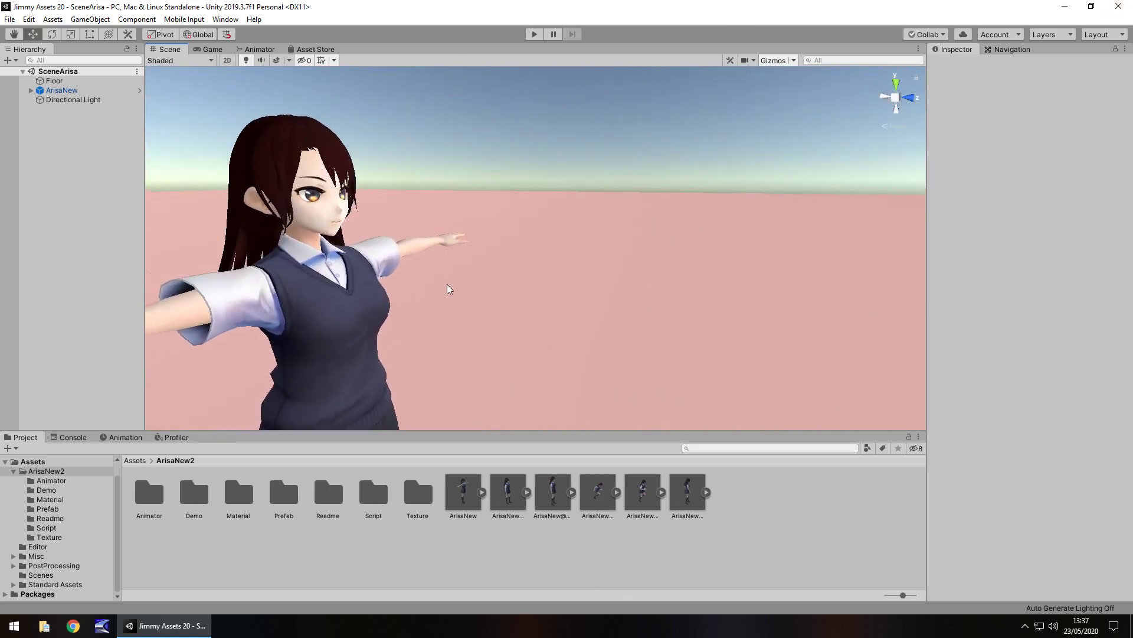
{"action": "right_click_drag", "start_coordinate": [537, 134], "coordinate": [435, 165]}
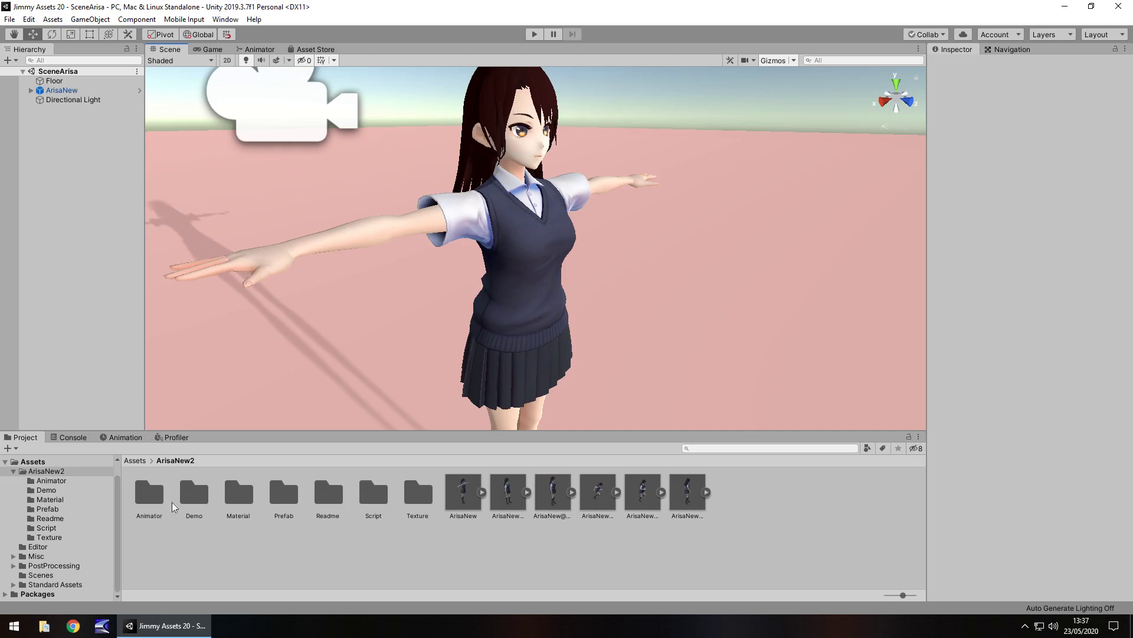
{"action": "left_click", "coordinate": [535, 34]}
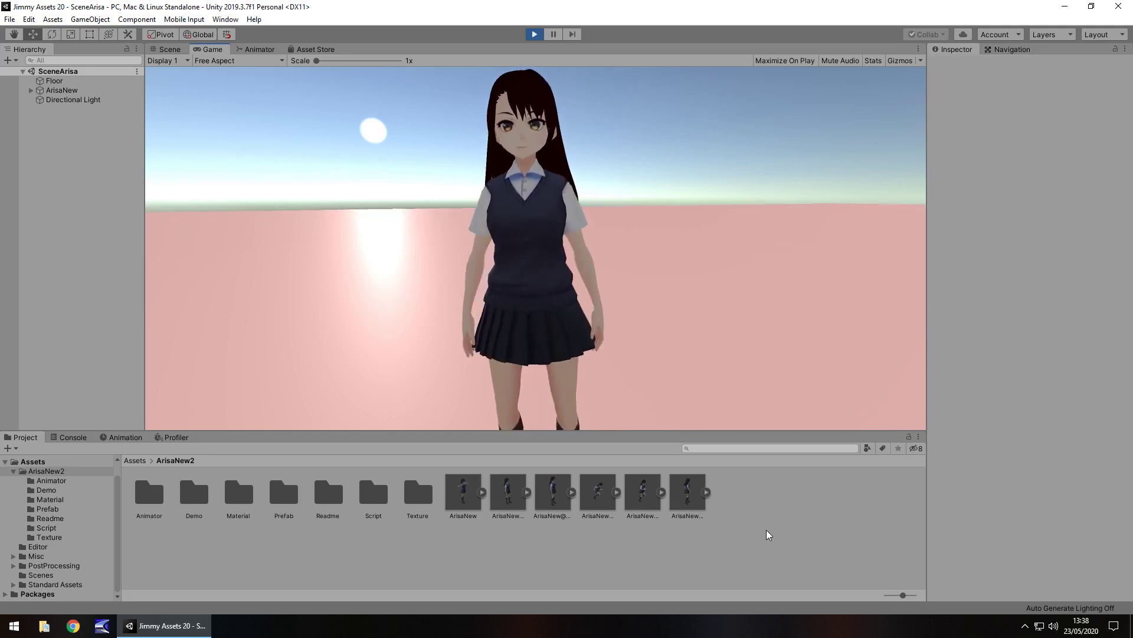
{"action": "key", "text": "ctrl+p"}
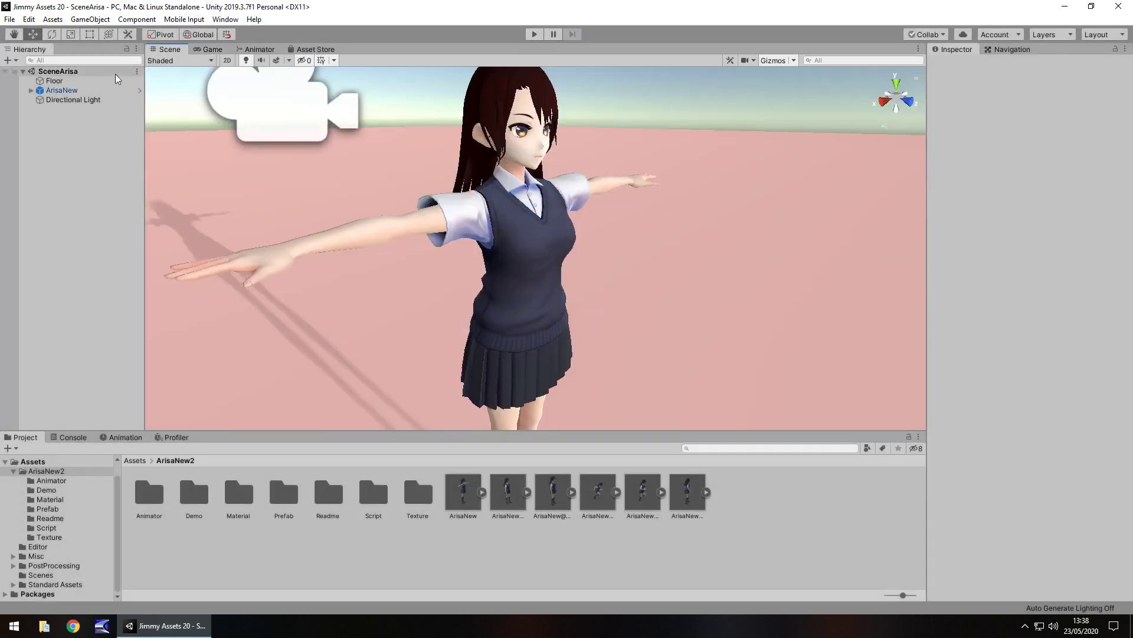
- Select ArisaNew, view its Animator state machine, then return to the Scene view
{"action": "left_click", "coordinate": [62, 89]}
{"action": "left_click", "coordinate": [257, 49]}
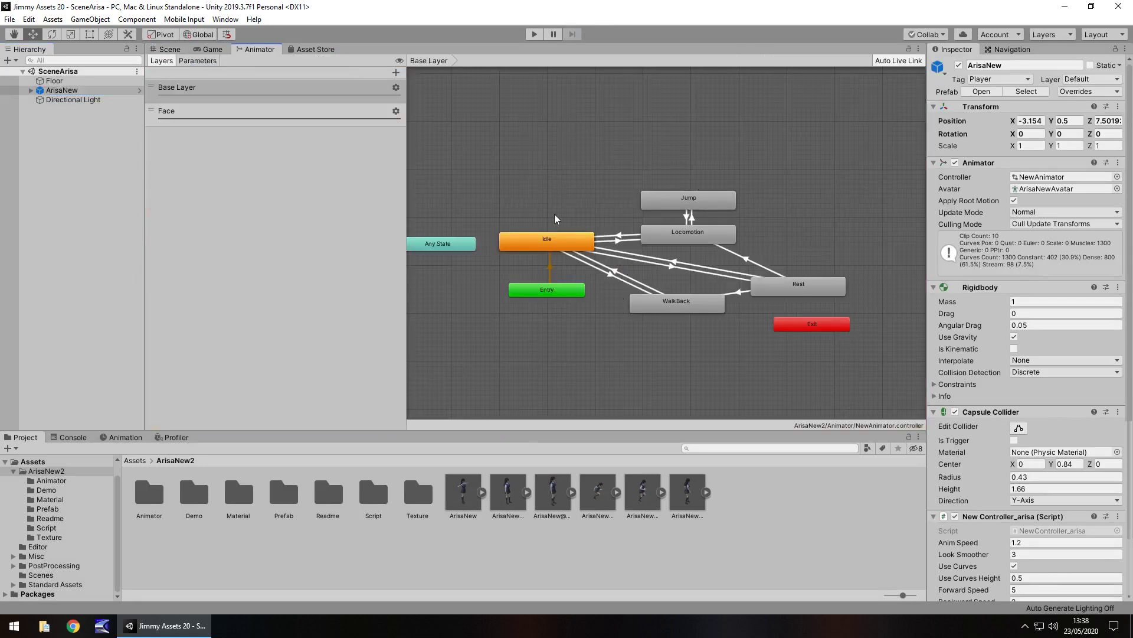
{"action": "left_click", "coordinate": [167, 49]}
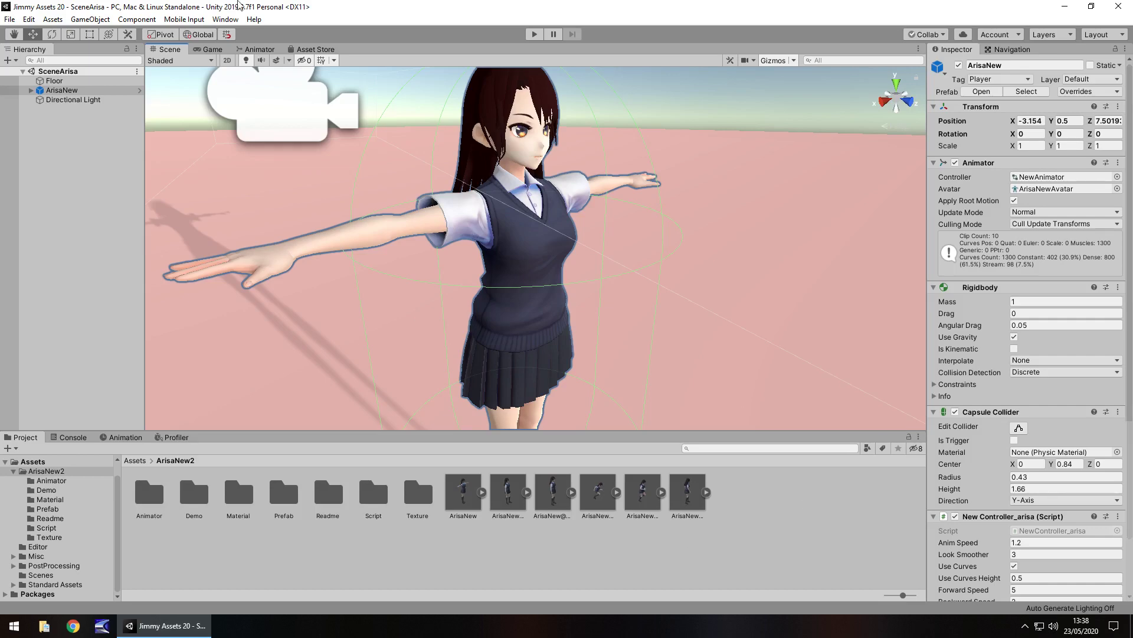
{"action": "left_click", "coordinate": [307, 49]}
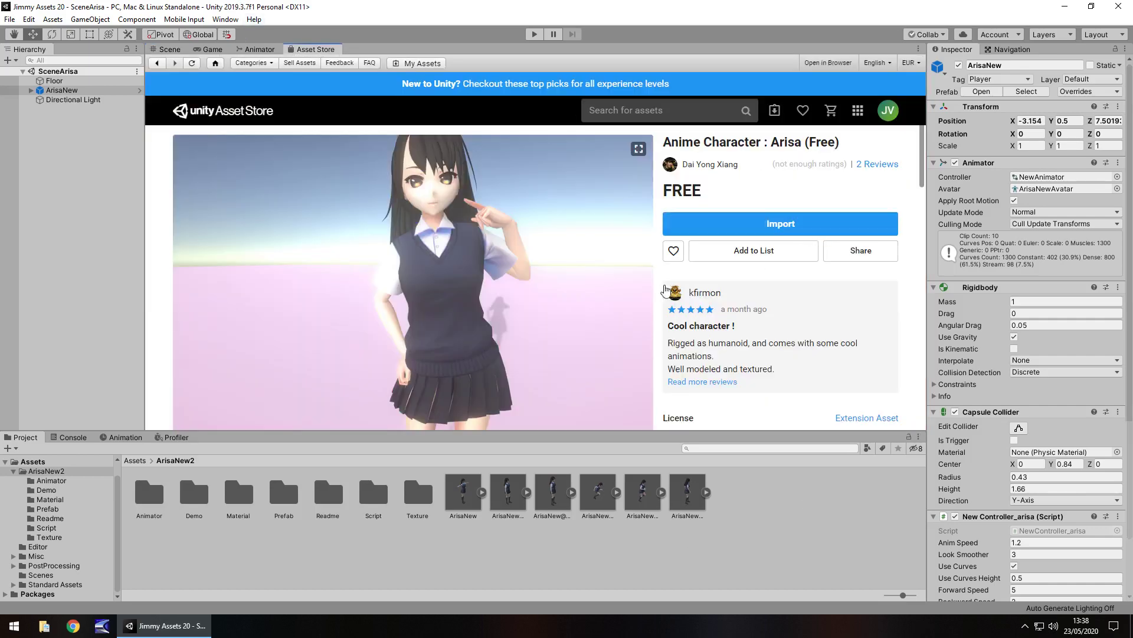
{"action": "scroll", "coordinate": [599, 295], "scroll_direction": "down", "scroll_amount": 5}
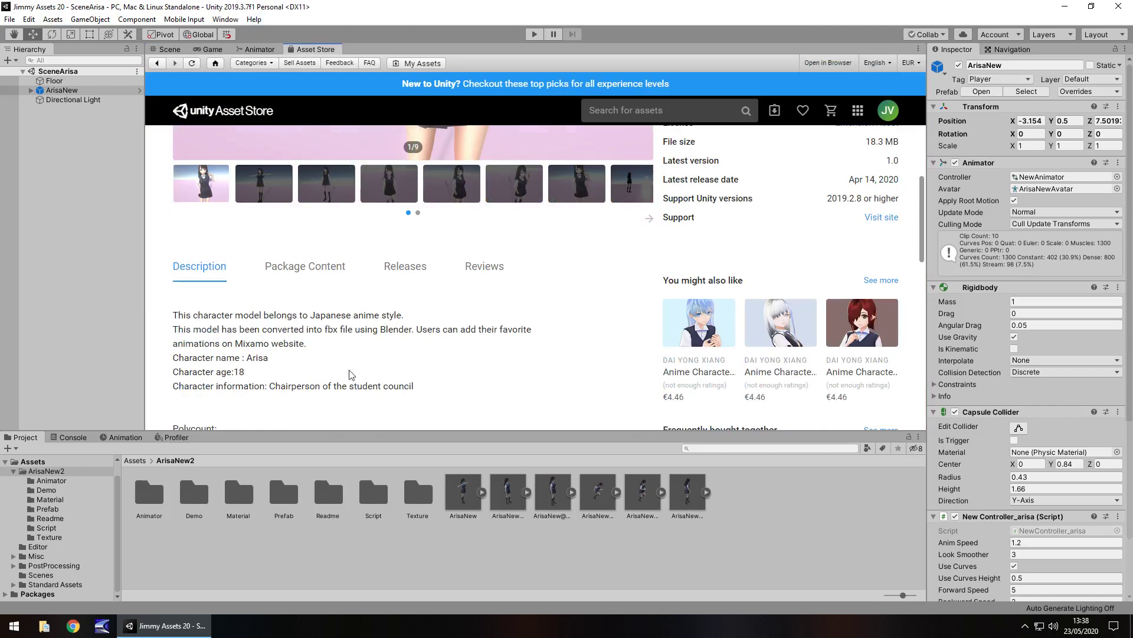
{"action": "scroll", "coordinate": [614, 383], "scroll_direction": "up", "scroll_amount": 4}
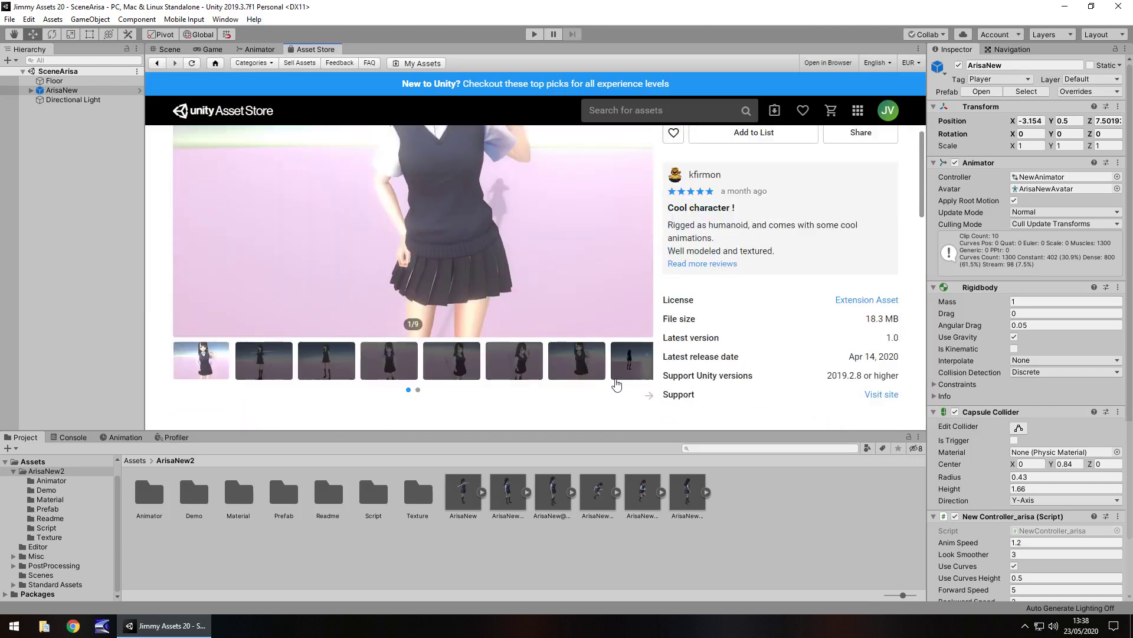
{"action": "scroll", "coordinate": [806, 362], "scroll_direction": "up", "scroll_amount": 2}
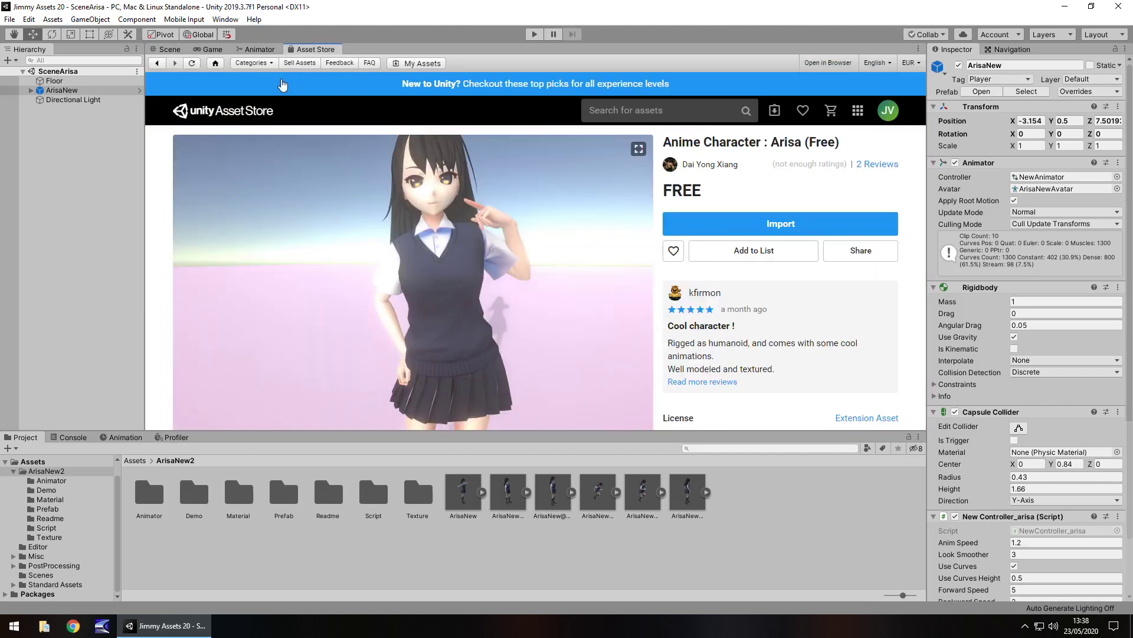
{"action": "left_click", "coordinate": [174, 52]}
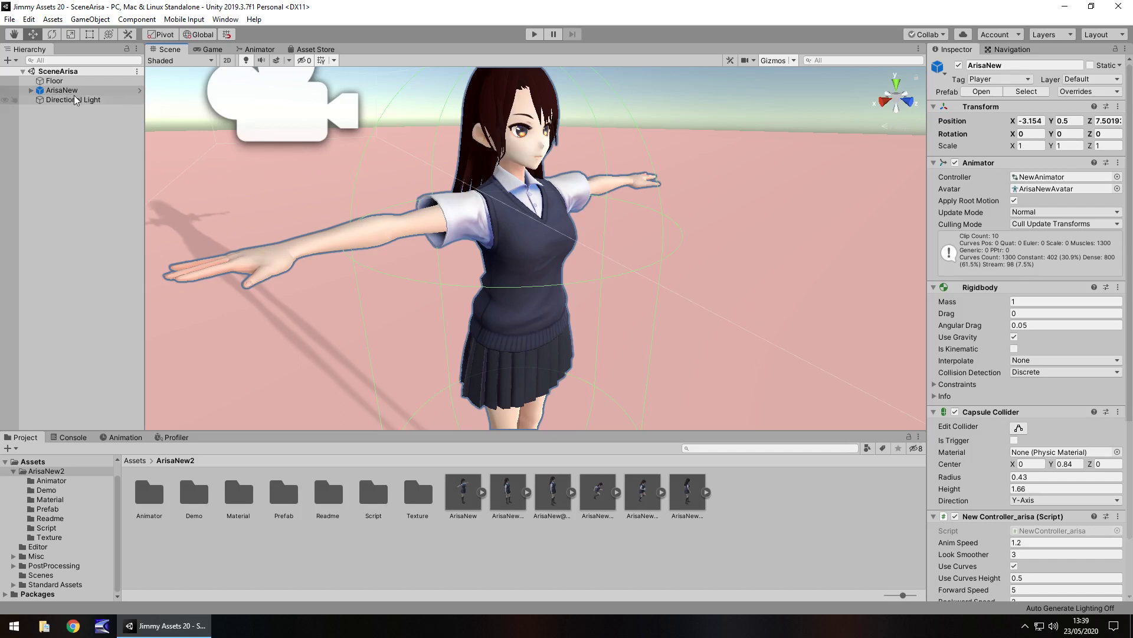
- Enable Post-Processing Behaviour on ArisaNew's MainCamera and FrontCamera
{"action": "left_click", "coordinate": [32, 91]}
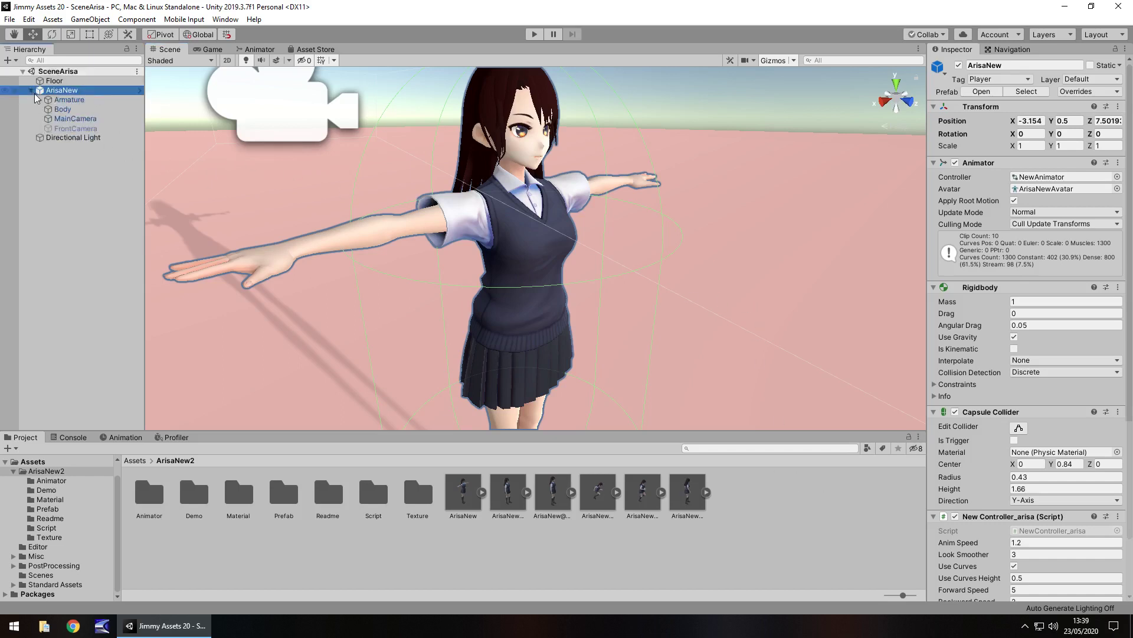
{"action": "left_click", "coordinate": [75, 119]}
{"action": "left_click", "coordinate": [955, 492]}
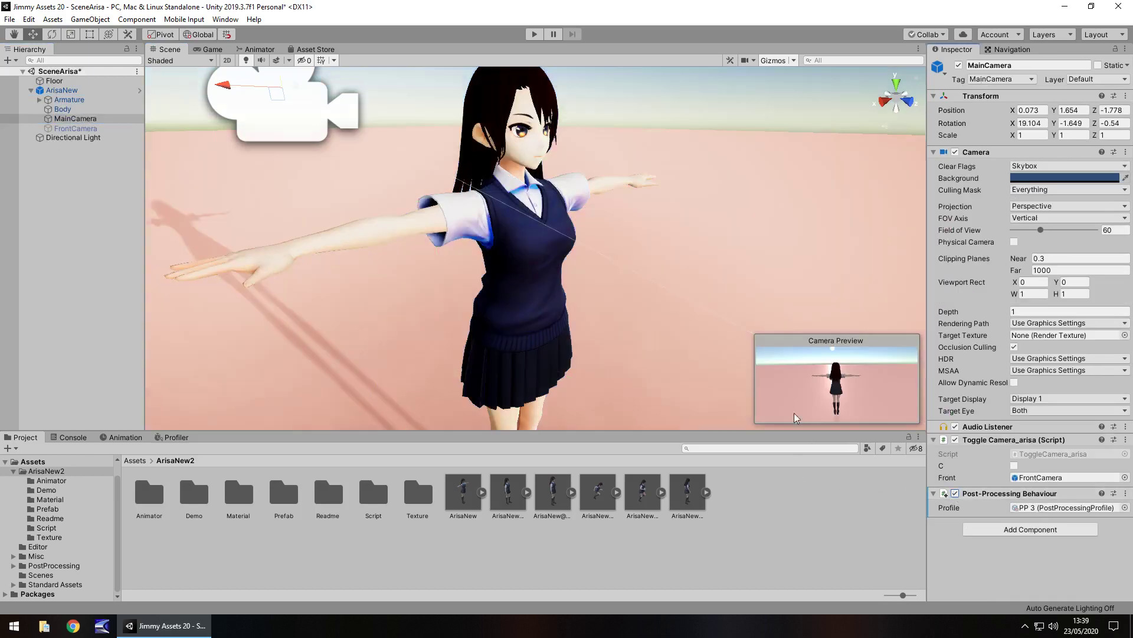
{"action": "left_click", "coordinate": [75, 128]}
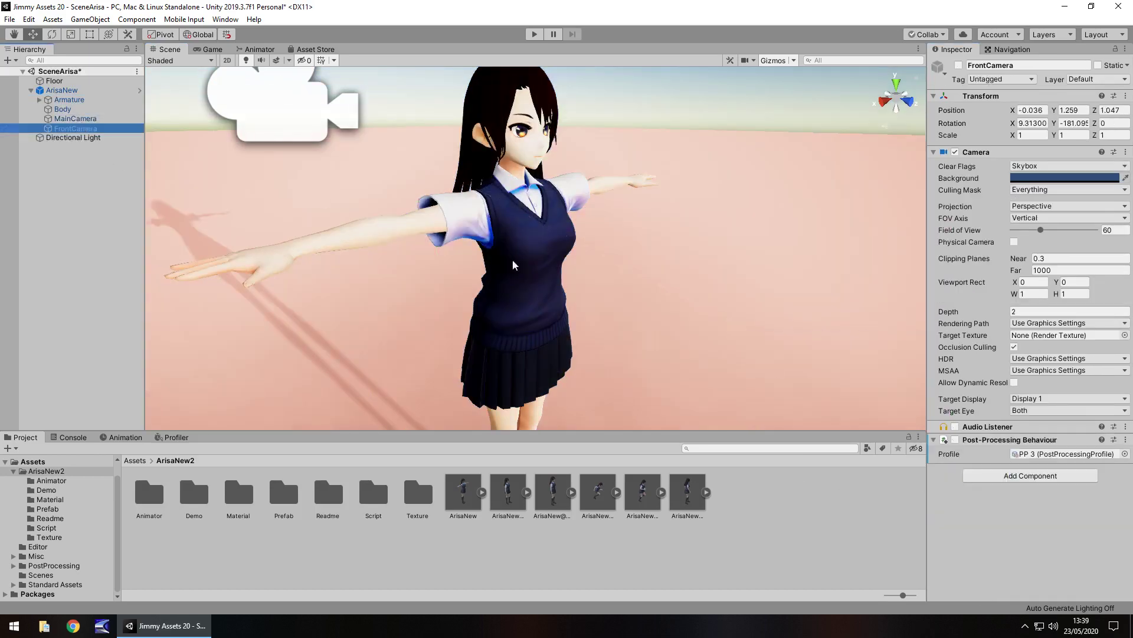
{"action": "left_click", "coordinate": [955, 439]}
- Test in Play mode: walk, switch to the front camera, and compare FrontCamera post-processing off and on
{"action": "left_click", "coordinate": [534, 34]}
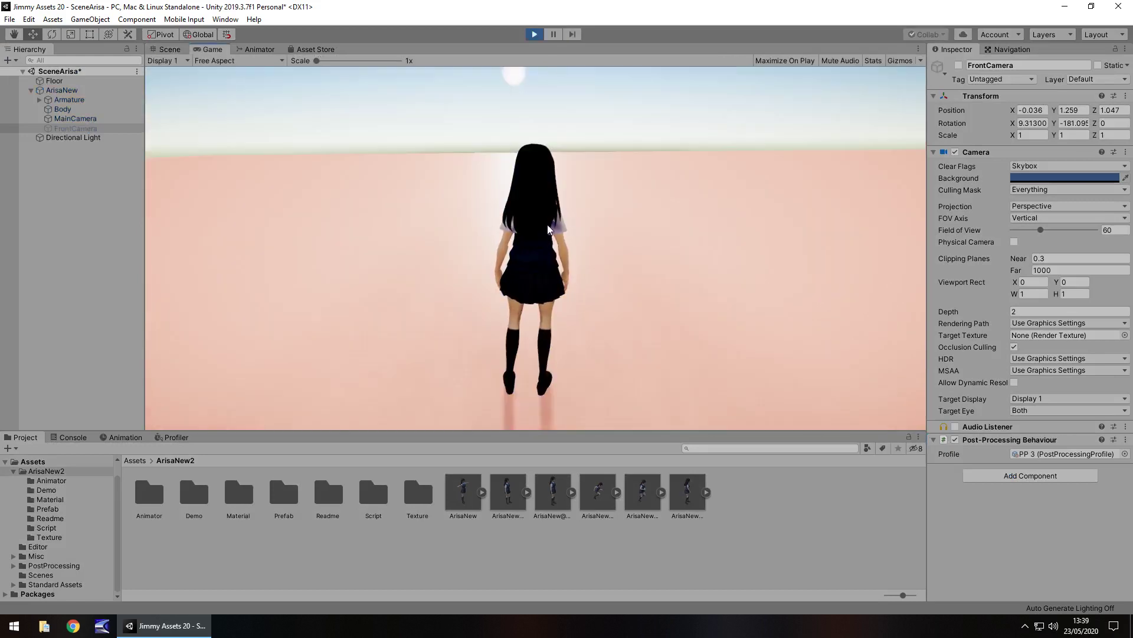
{"action": "key", "text": "w"}
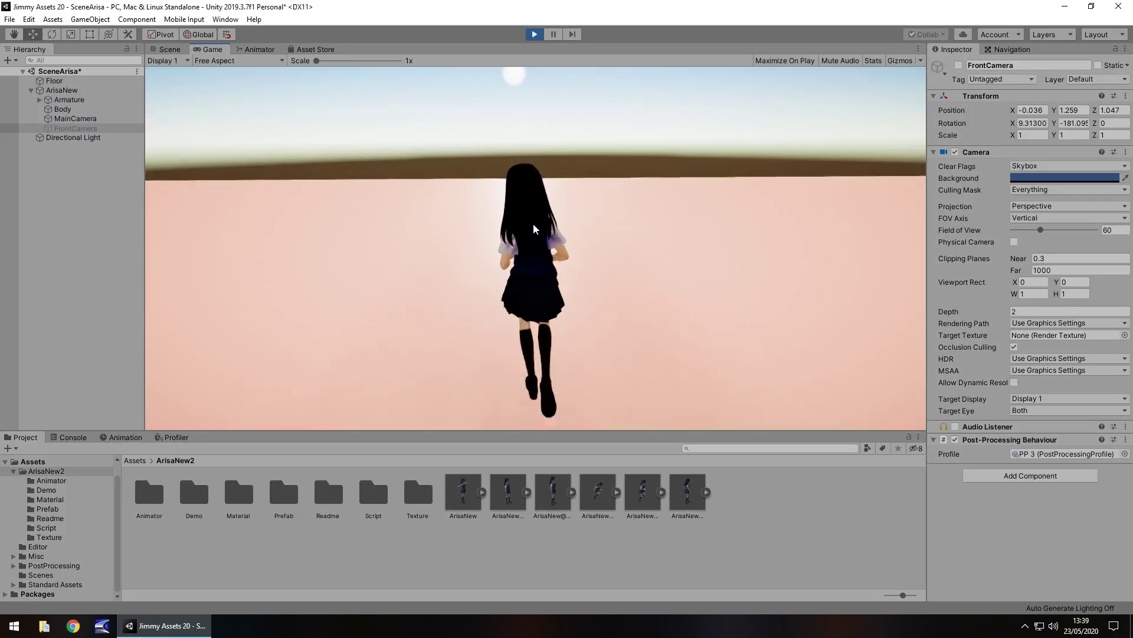
{"action": "key", "text": "c"}
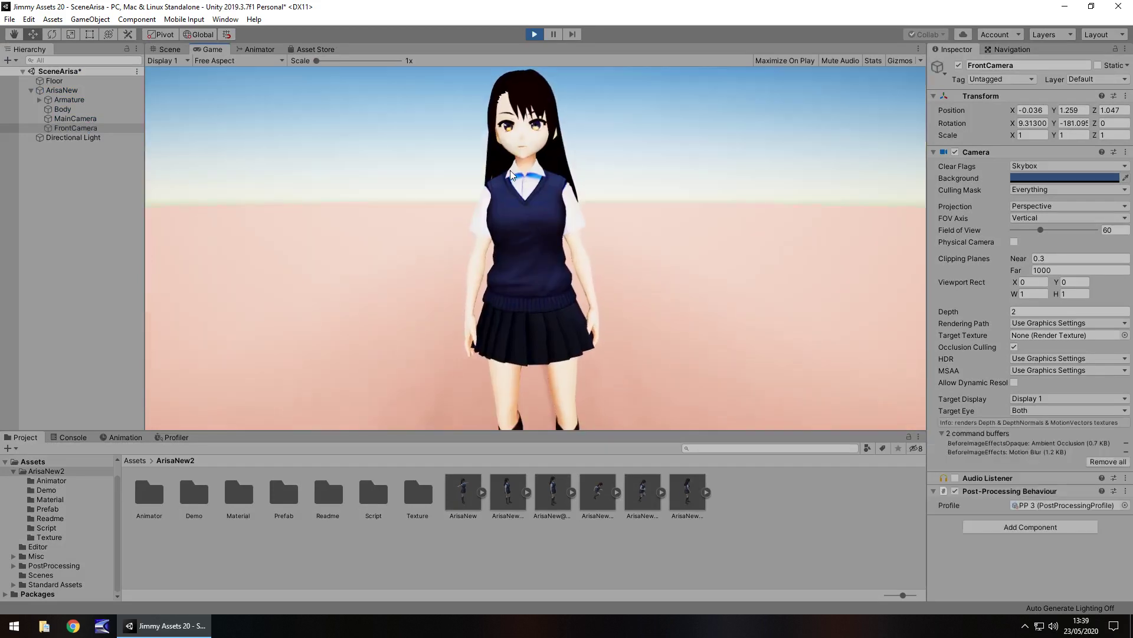
{"action": "left_click", "coordinate": [91, 128]}
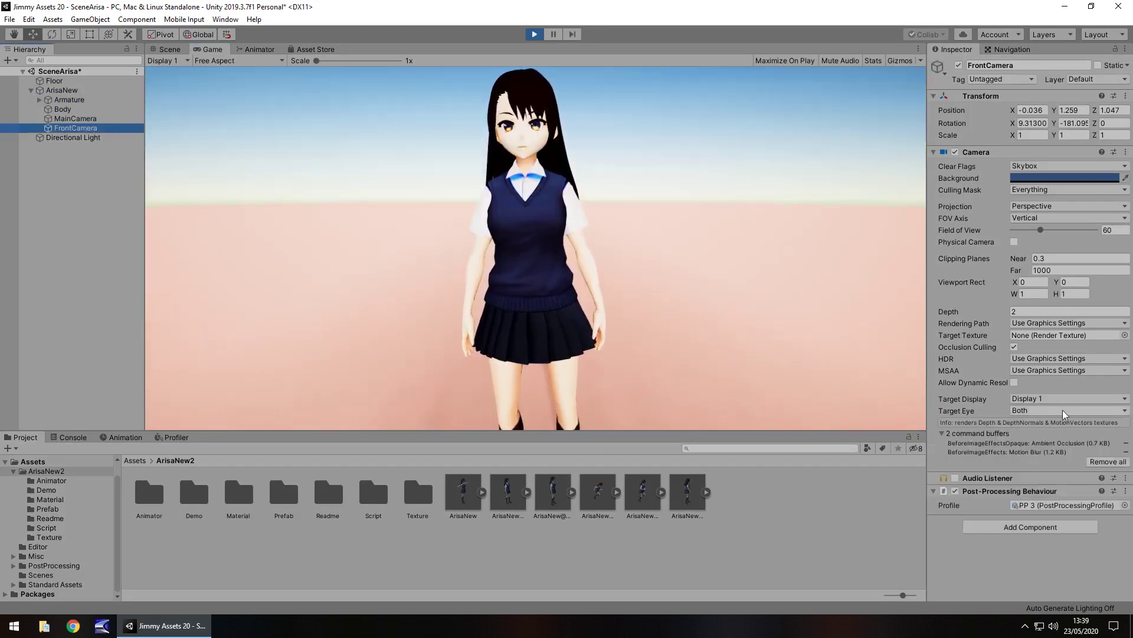
{"action": "left_click", "coordinate": [955, 491]}
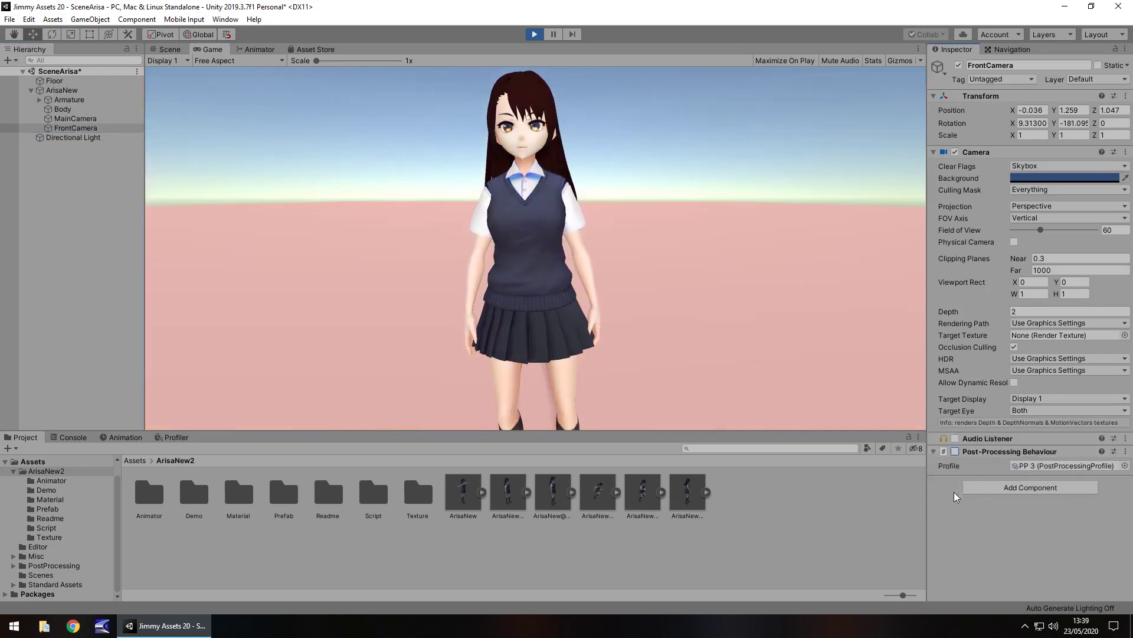
{"action": "left_click", "coordinate": [955, 451]}
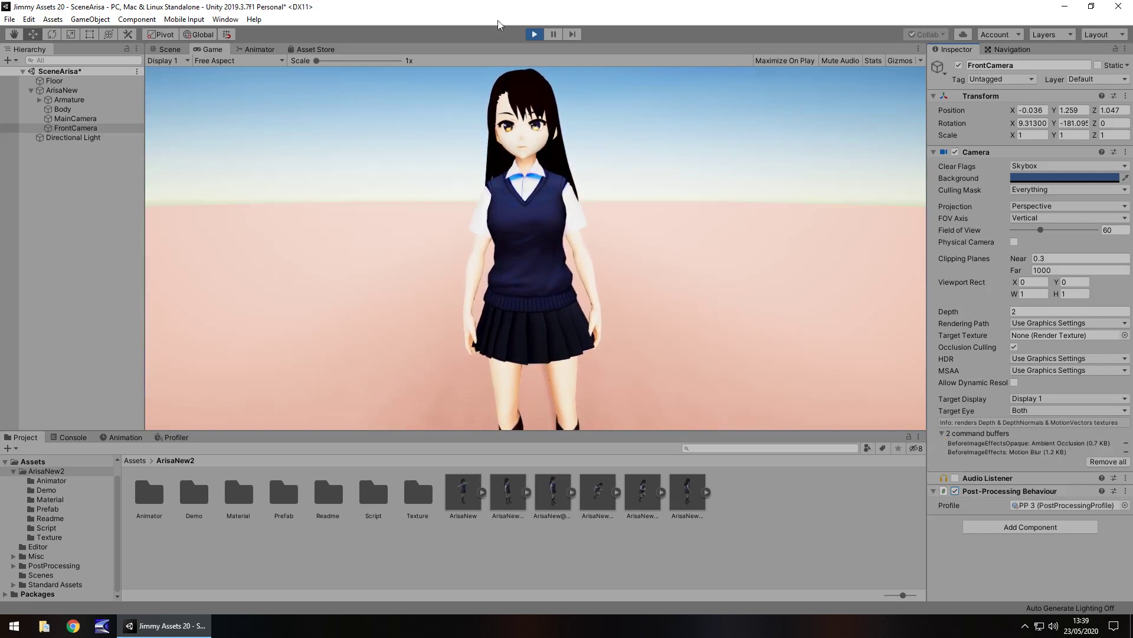
{"action": "left_click", "coordinate": [534, 34]}
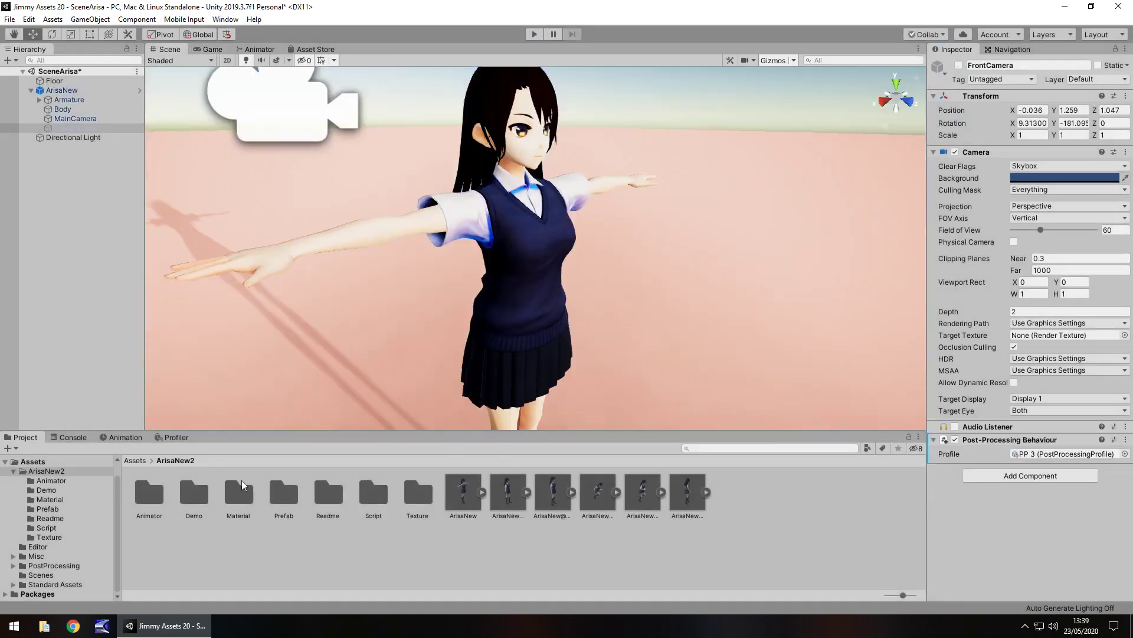
- Try a red albedo on the F00_000_00_Face_00_SKIN material, then undo it back to CCCCCC
{"action": "double_click", "coordinate": [242, 502]}
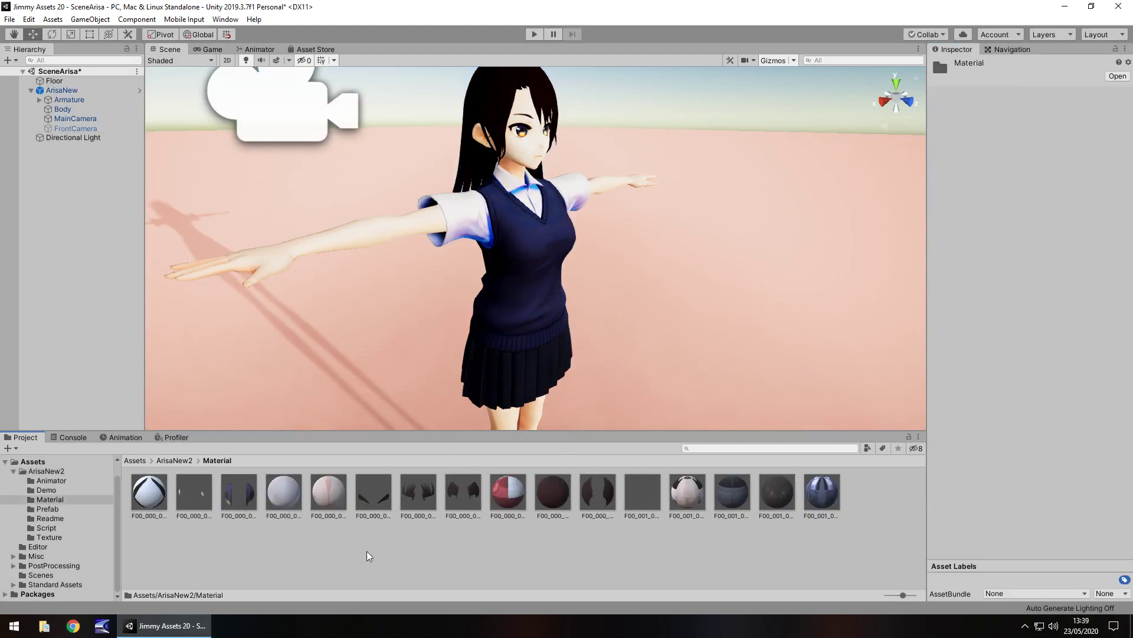
{"action": "left_click", "coordinate": [339, 502]}
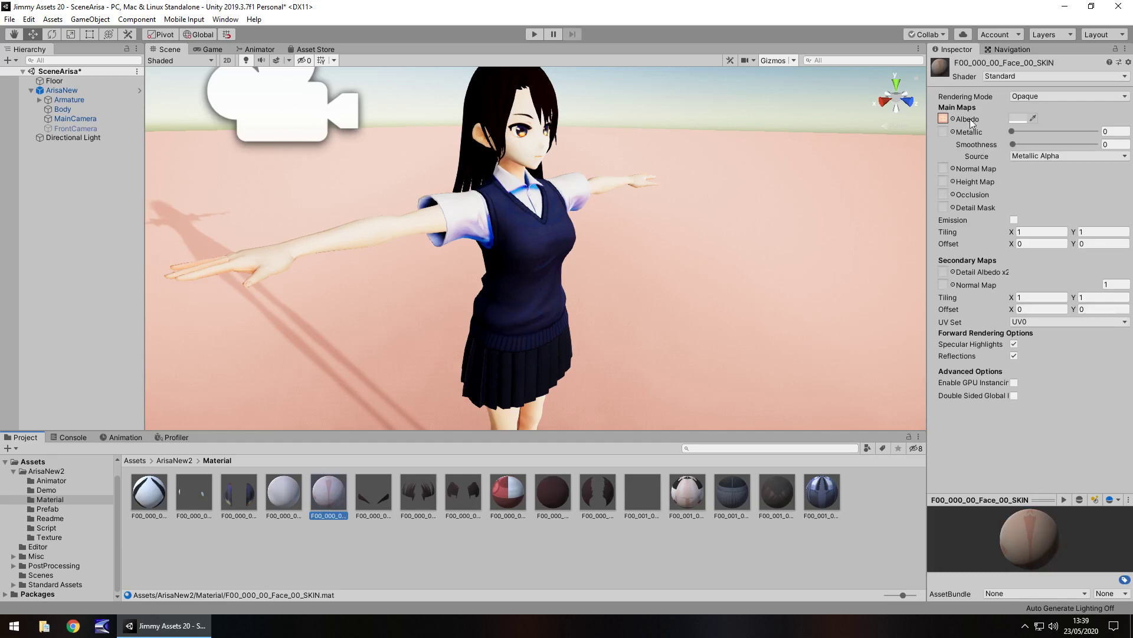
{"action": "left_click", "coordinate": [1014, 118]}
{"action": "left_click_drag", "start_coordinate": [319, 189], "coordinate": [360, 157]}
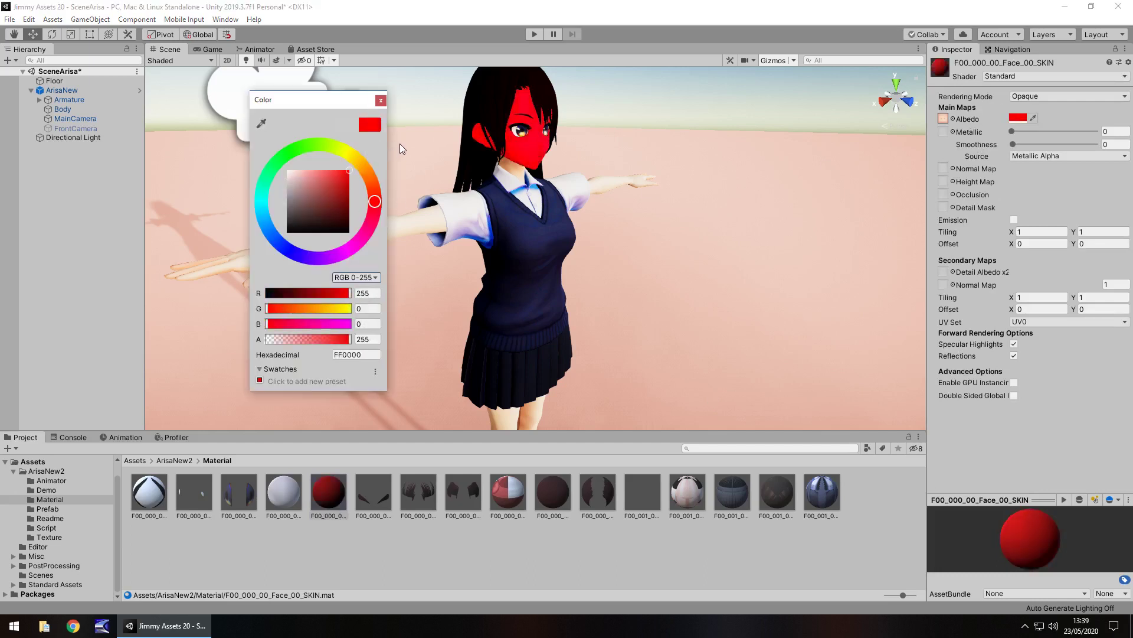
{"action": "key", "text": "ctrl+z"}
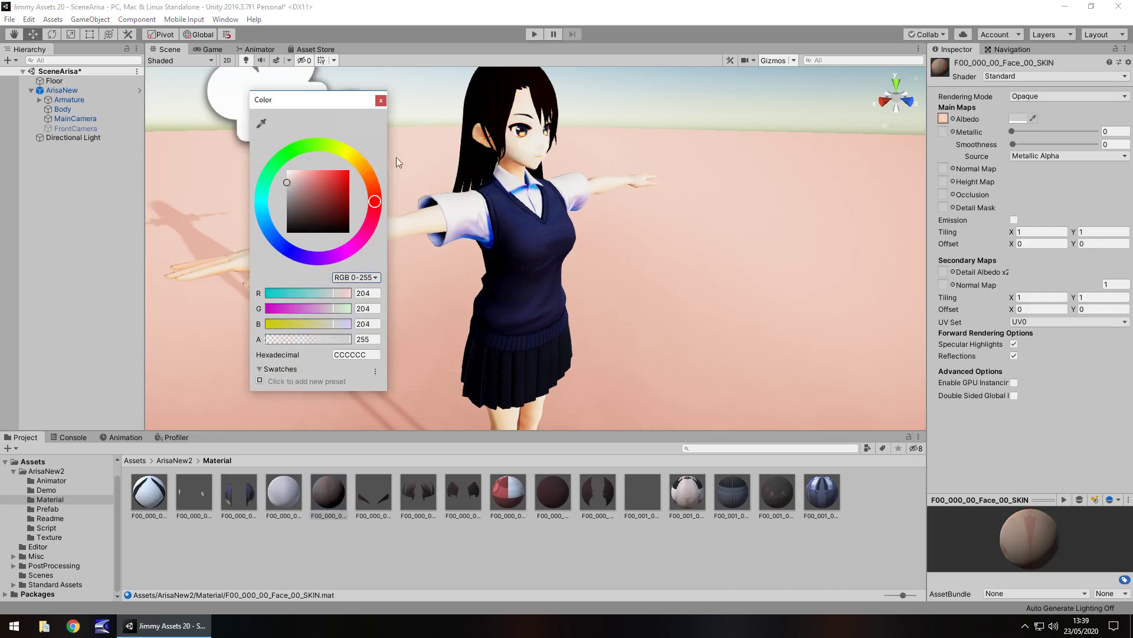
{"action": "left_click", "coordinate": [380, 101]}
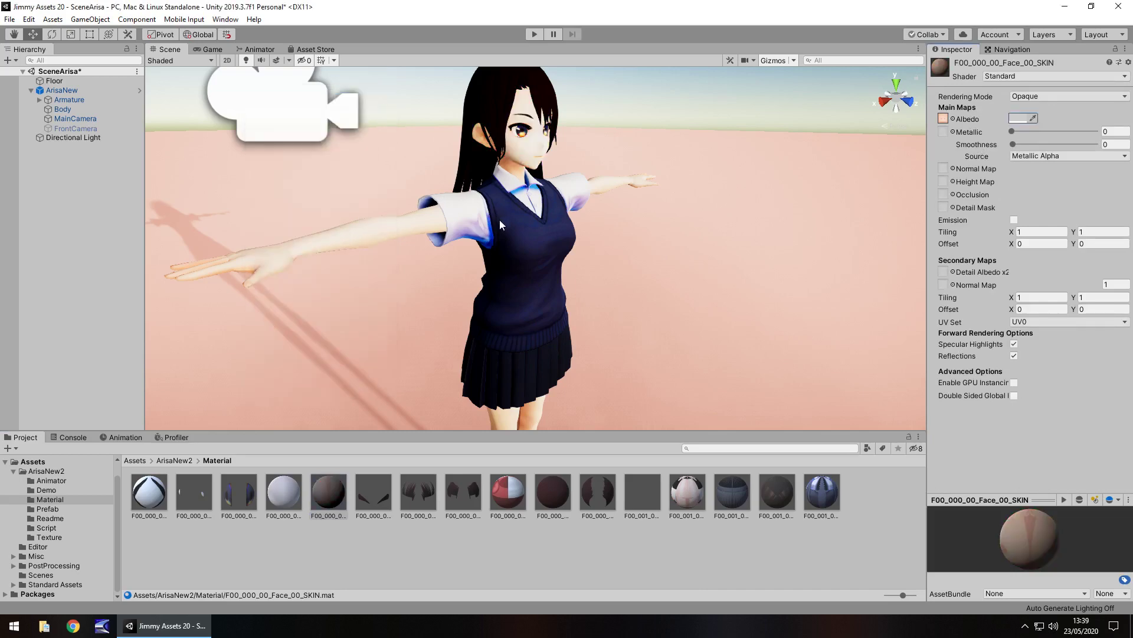
- Inspect the face normal-map texture in the Texture folder and reselect the Body mesh
{"action": "left_click", "coordinate": [527, 280]}
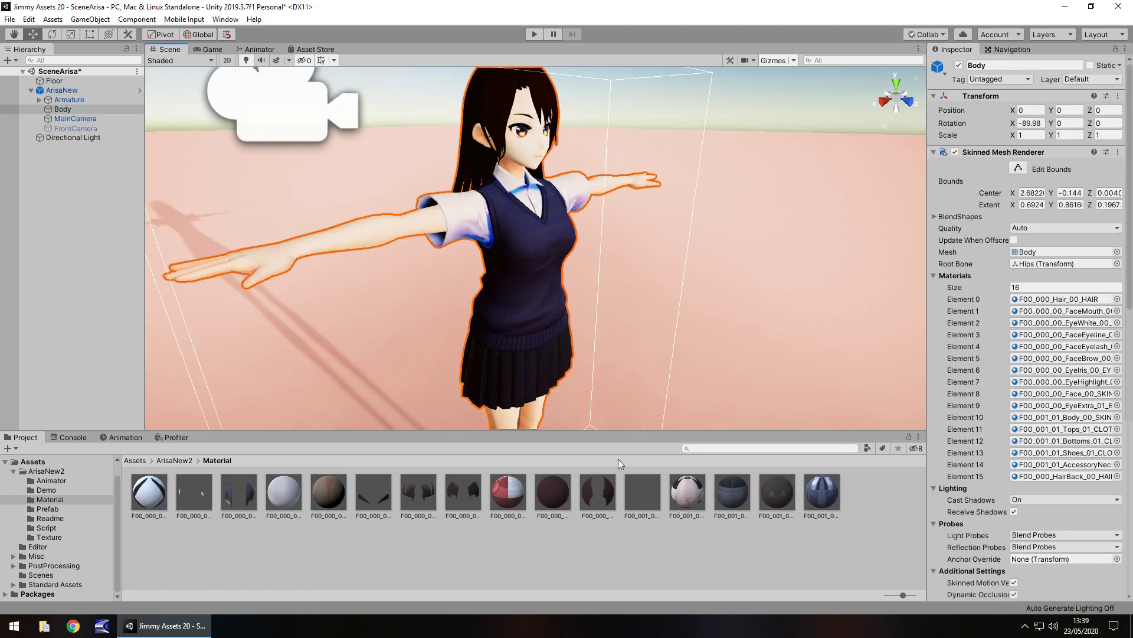
{"action": "left_click", "coordinate": [47, 536]}
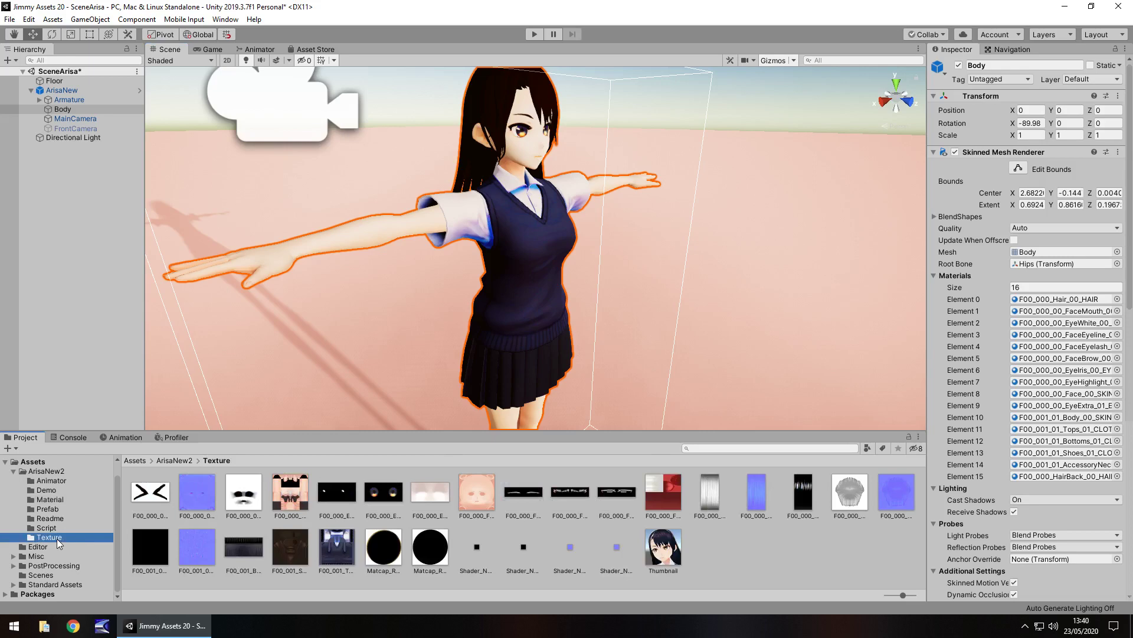
{"action": "left_click", "coordinate": [200, 494]}
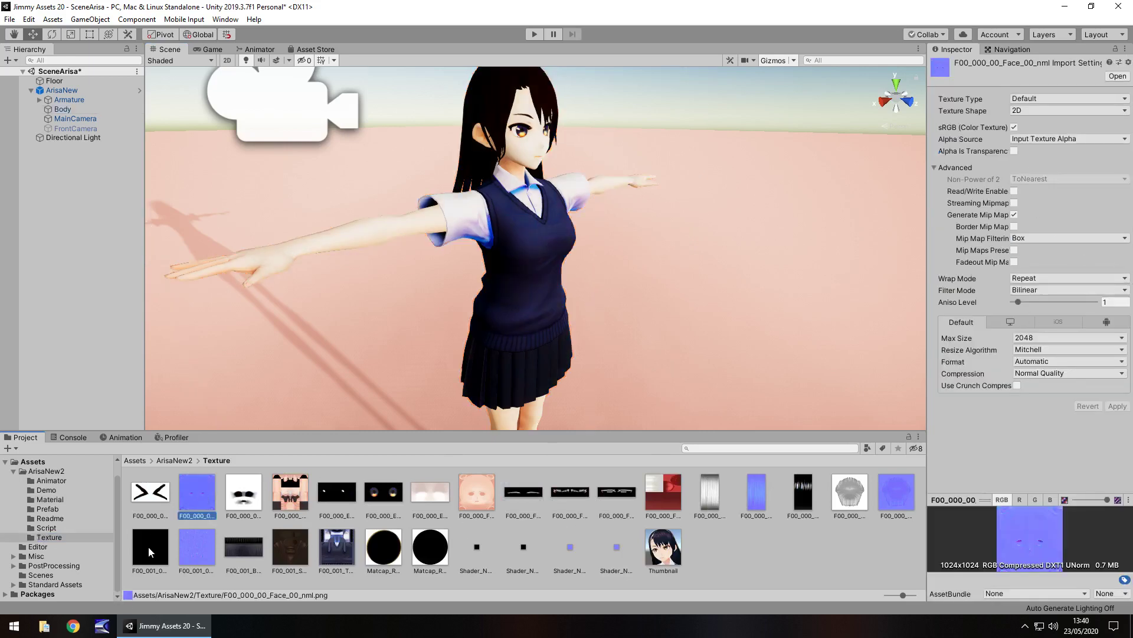
{"action": "left_click", "coordinate": [524, 157]}
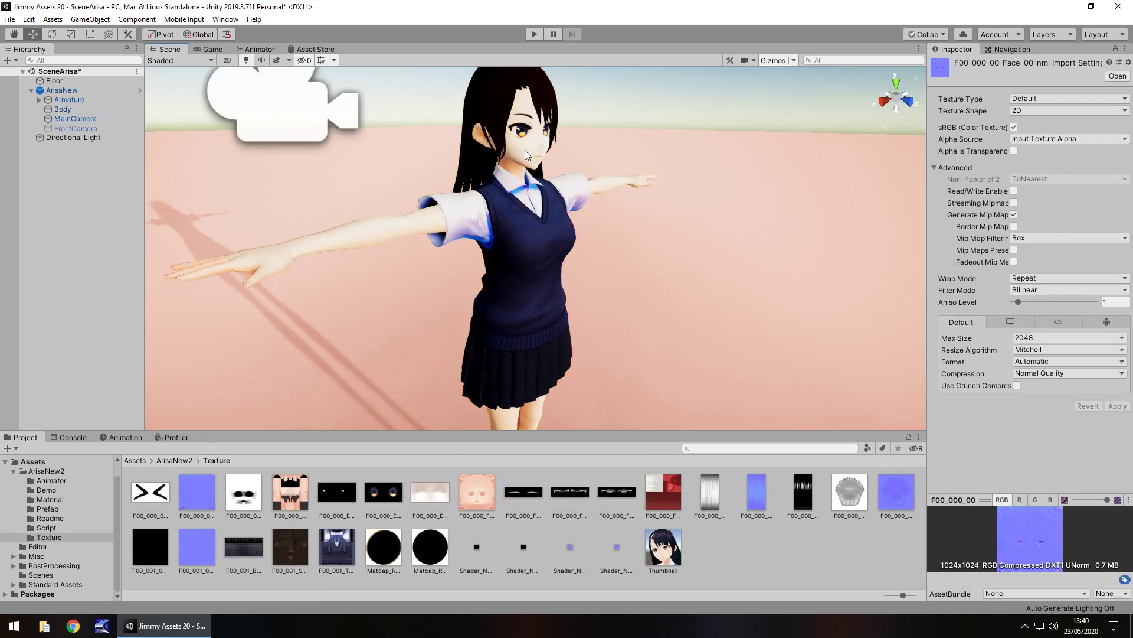
{"action": "left_click", "coordinate": [529, 155]}
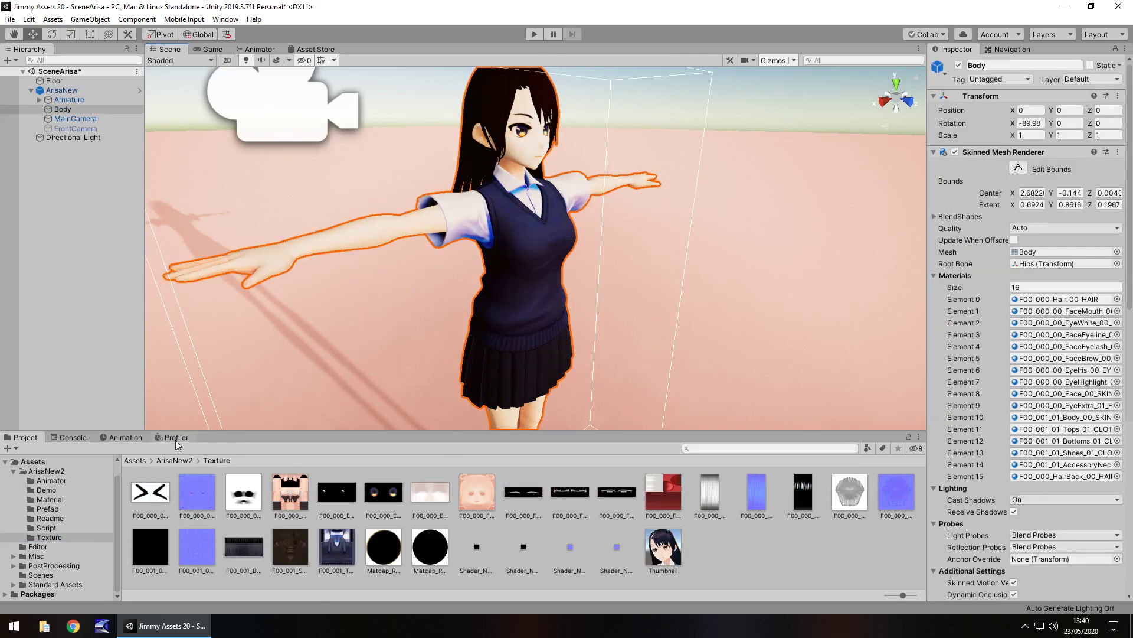
- Set the F00_000_00_Face_00_SKIN material's smoothness source to Albedo Alpha
{"action": "left_click", "coordinate": [59, 499]}
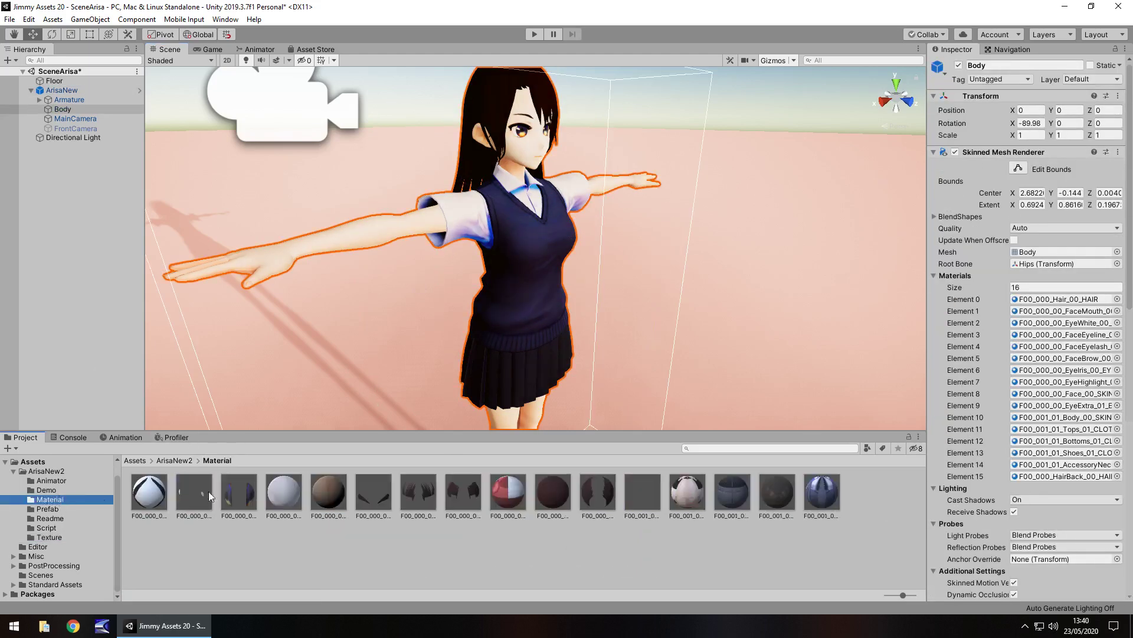
{"action": "left_click", "coordinate": [335, 498]}
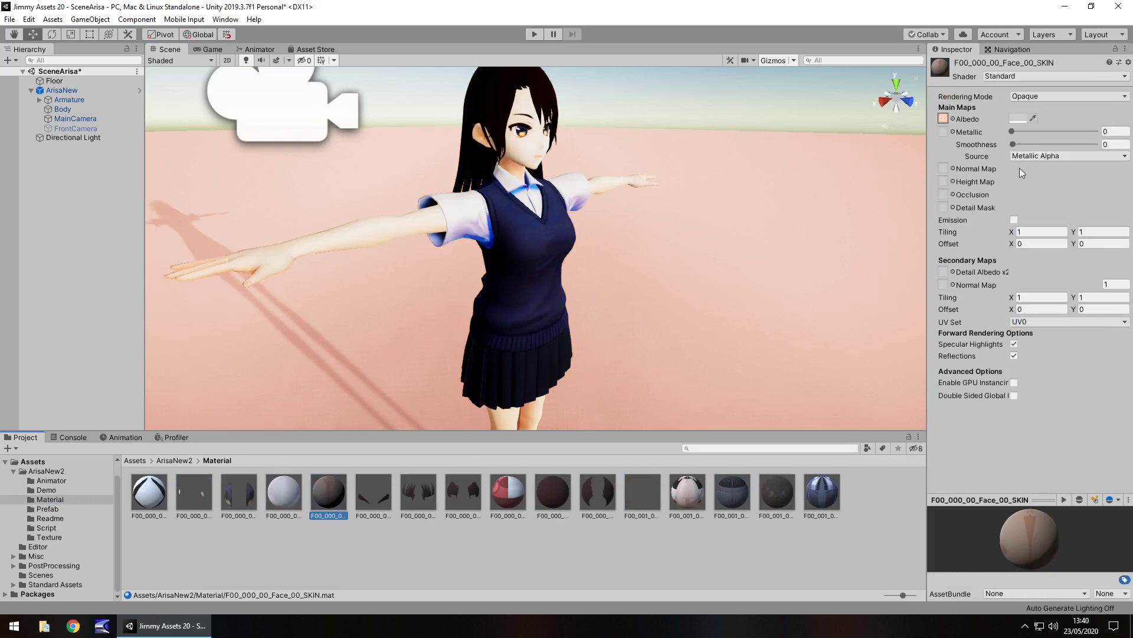
{"action": "left_click", "coordinate": [1034, 157]}
{"action": "left_click", "coordinate": [1040, 182]}
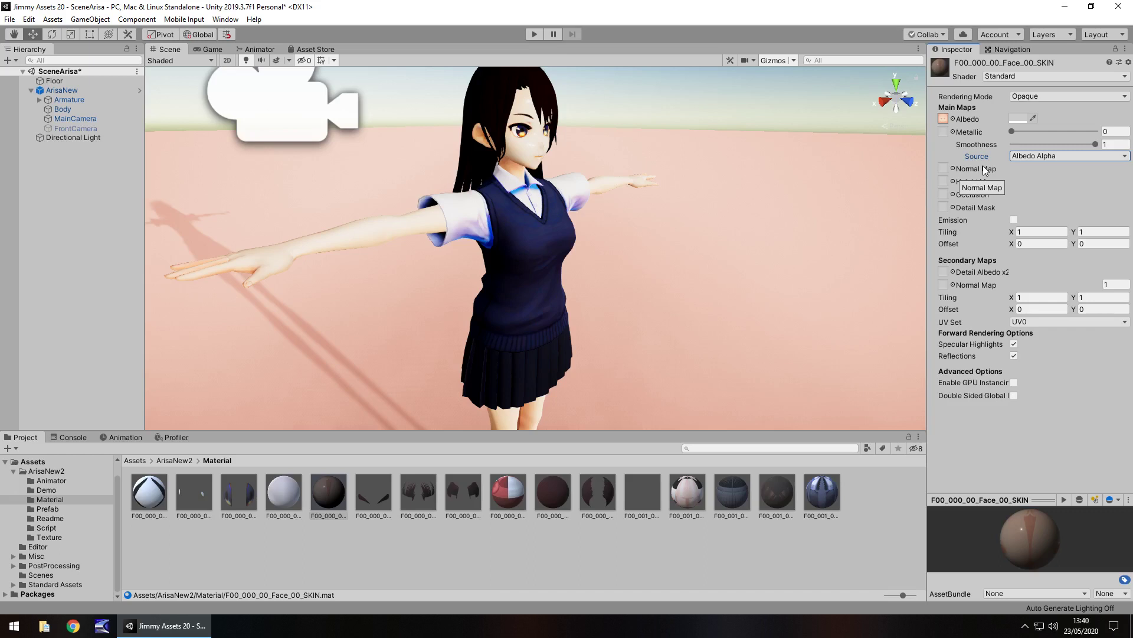
- Assign the blue face normal map to the Normal Map slot at strength 32.04
{"action": "left_click", "coordinate": [953, 169]}
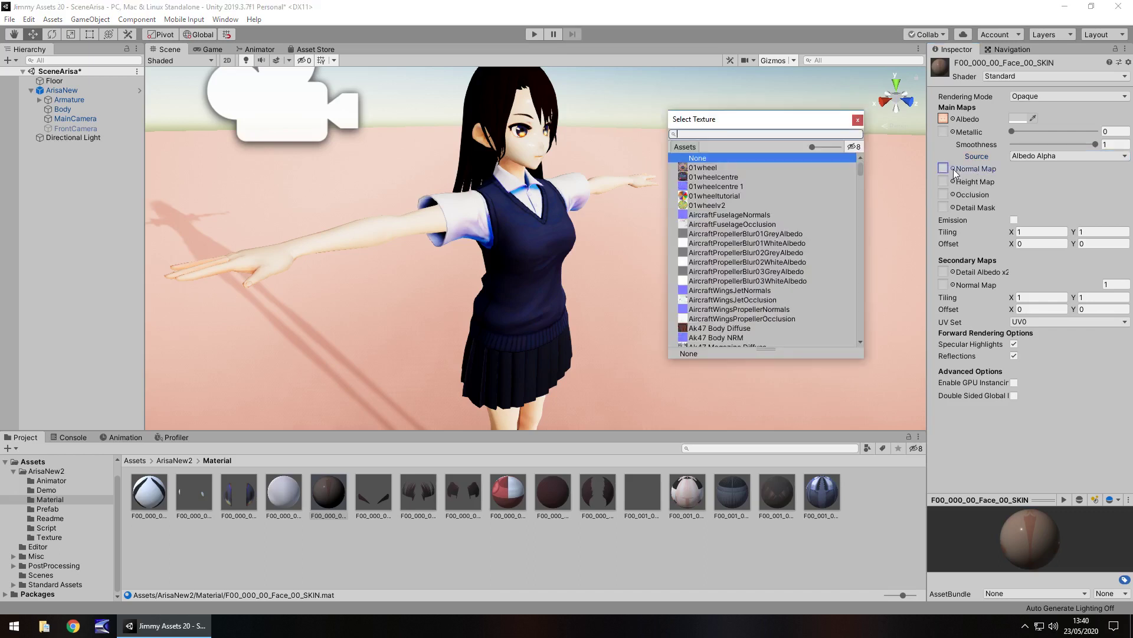
{"action": "left_click", "coordinate": [858, 120]}
{"action": "left_click", "coordinate": [56, 537]}
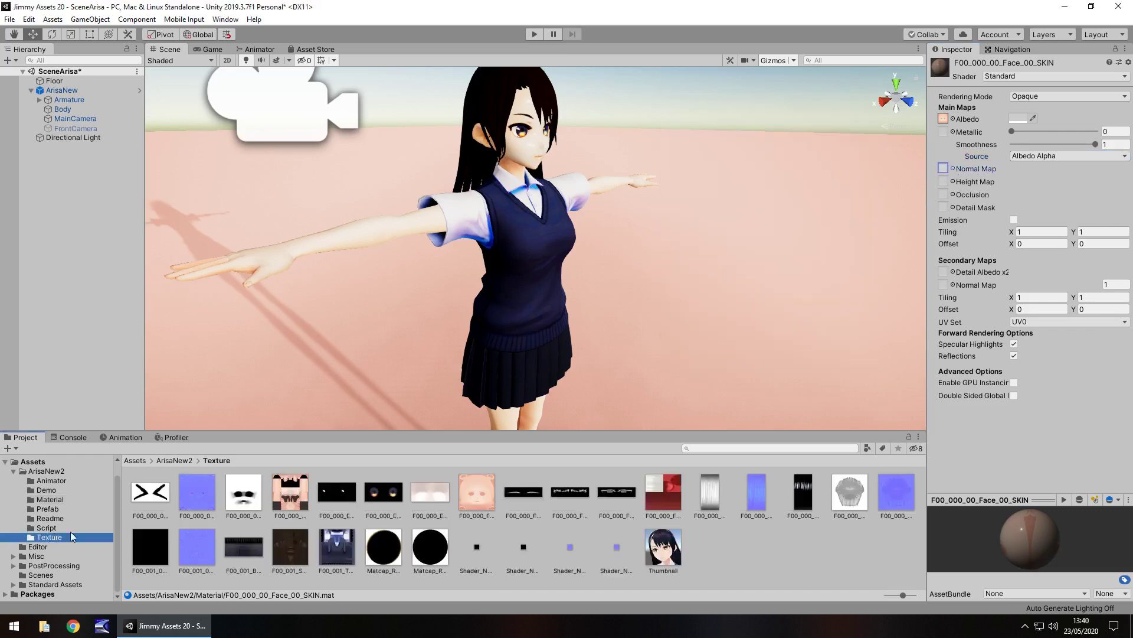
{"action": "left_click_drag", "start_coordinate": [195, 491], "coordinate": [944, 169]}
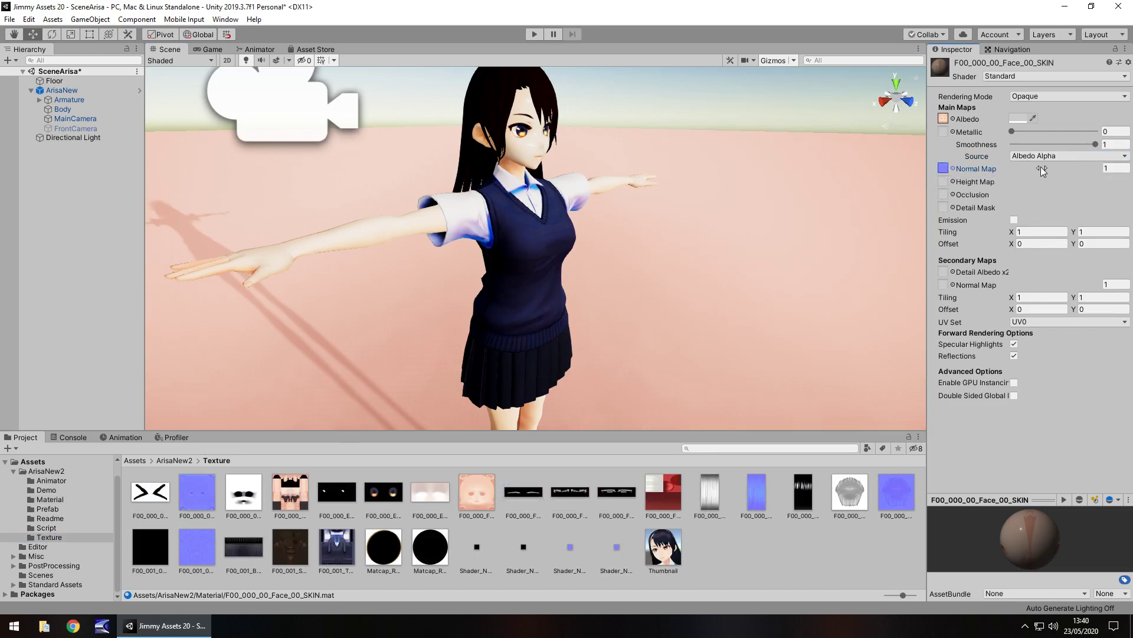
{"action": "mouse_move", "coordinate": [1040, 166]}
{"action": "left_mouse_down"}
{"action": "mouse_move", "coordinate": [216, 168]}
{"action": "mouse_move", "coordinate": [527, 159]}
{"action": "mouse_move", "coordinate": [513, 158]}
{"action": "left_mouse_up"}
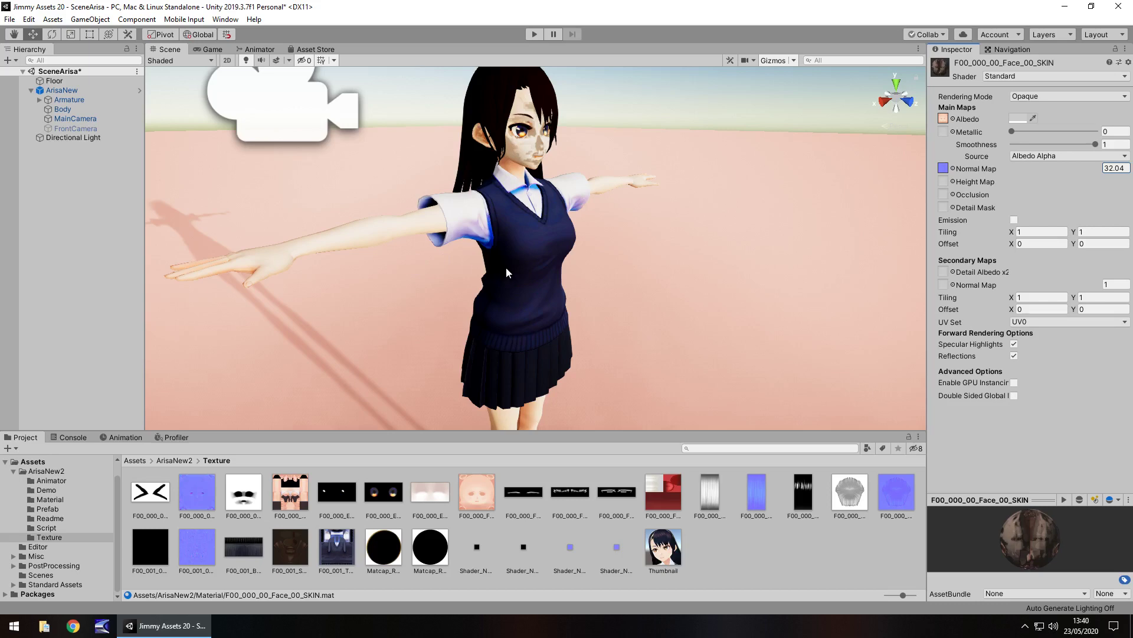
- Browse the Prefab, Readme and Script folders, then set F00_001_01_Tops_01_CLOTH Metallic to 1
{"action": "left_click", "coordinate": [523, 255]}
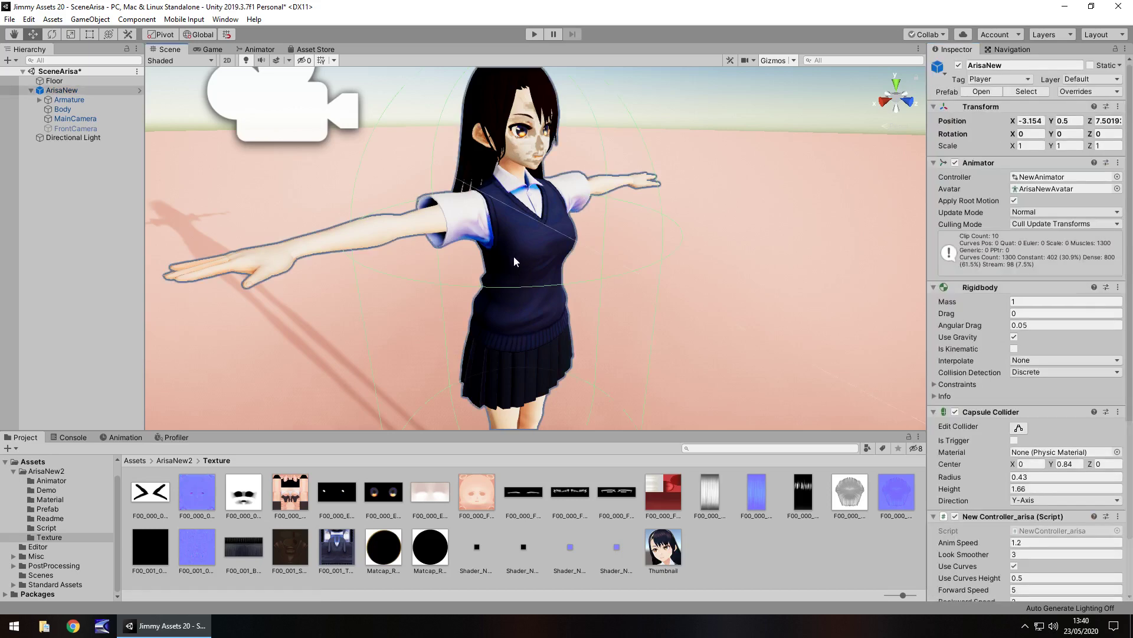
{"action": "left_click", "coordinate": [54, 508]}
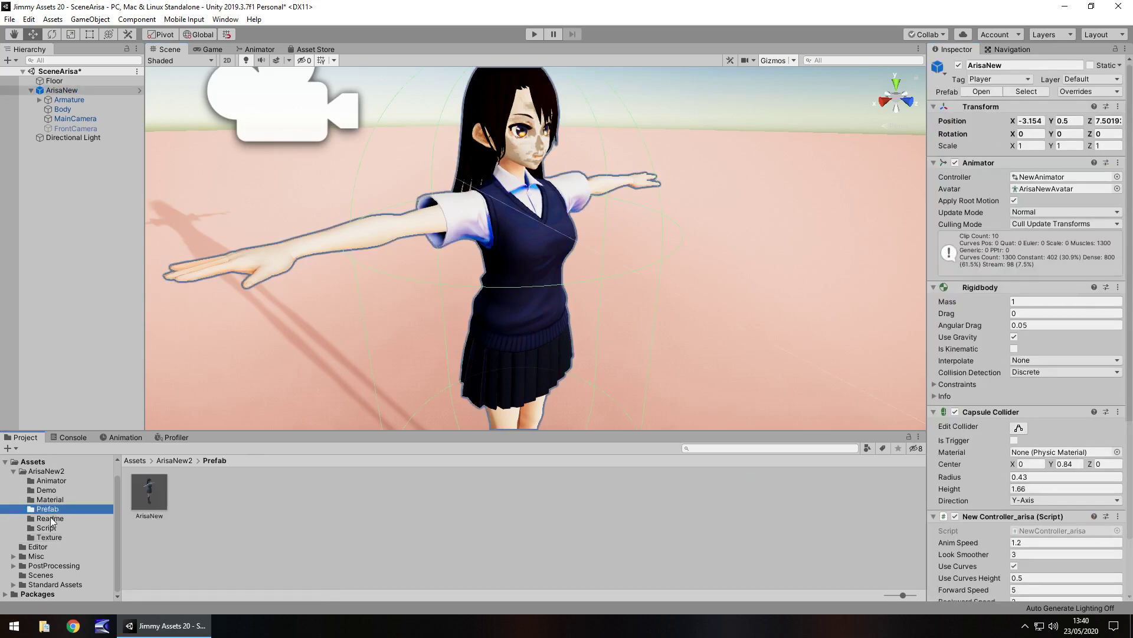
{"action": "left_click", "coordinate": [50, 520]}
{"action": "left_click", "coordinate": [51, 528]}
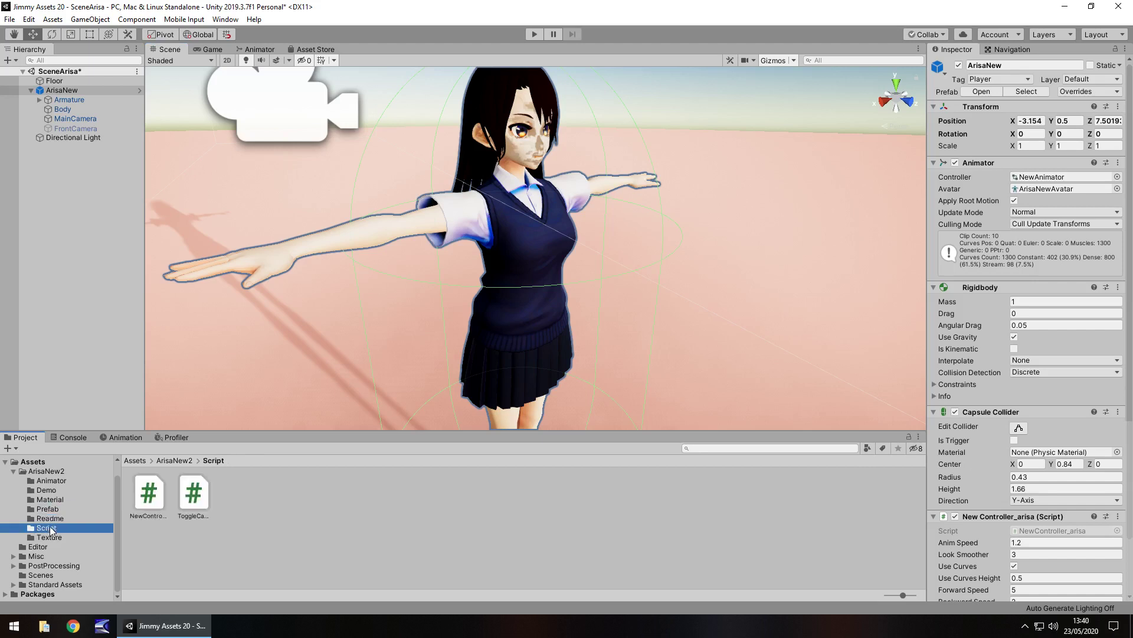
{"action": "left_click", "coordinate": [56, 500]}
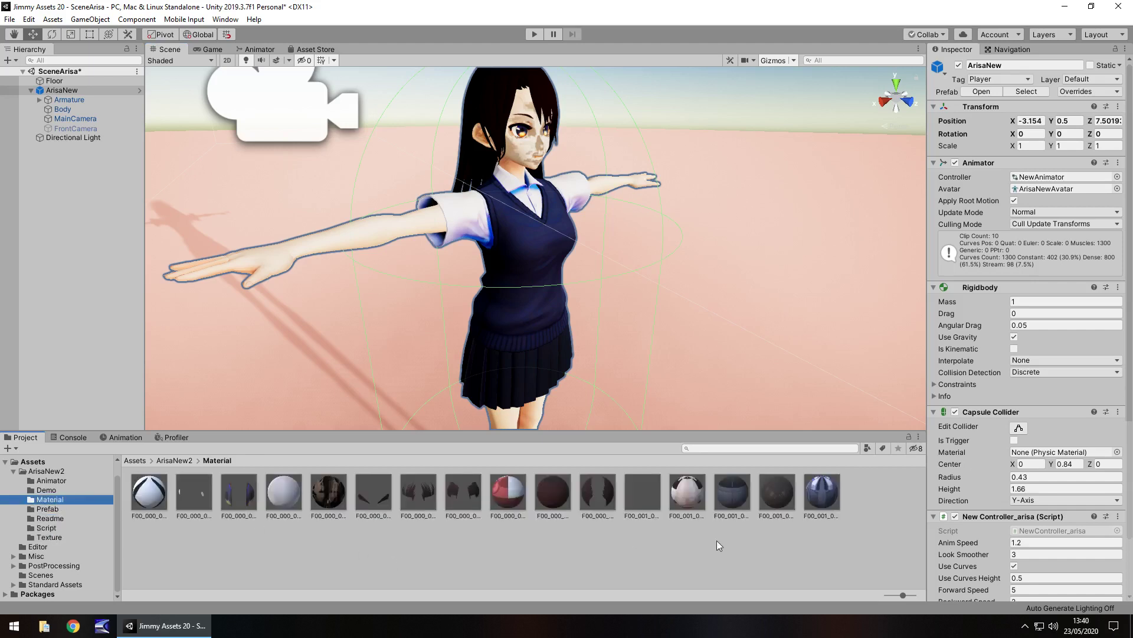
{"action": "left_click", "coordinate": [824, 492]}
{"action": "left_click_drag", "start_coordinate": [1013, 131], "coordinate": [1117, 128]}
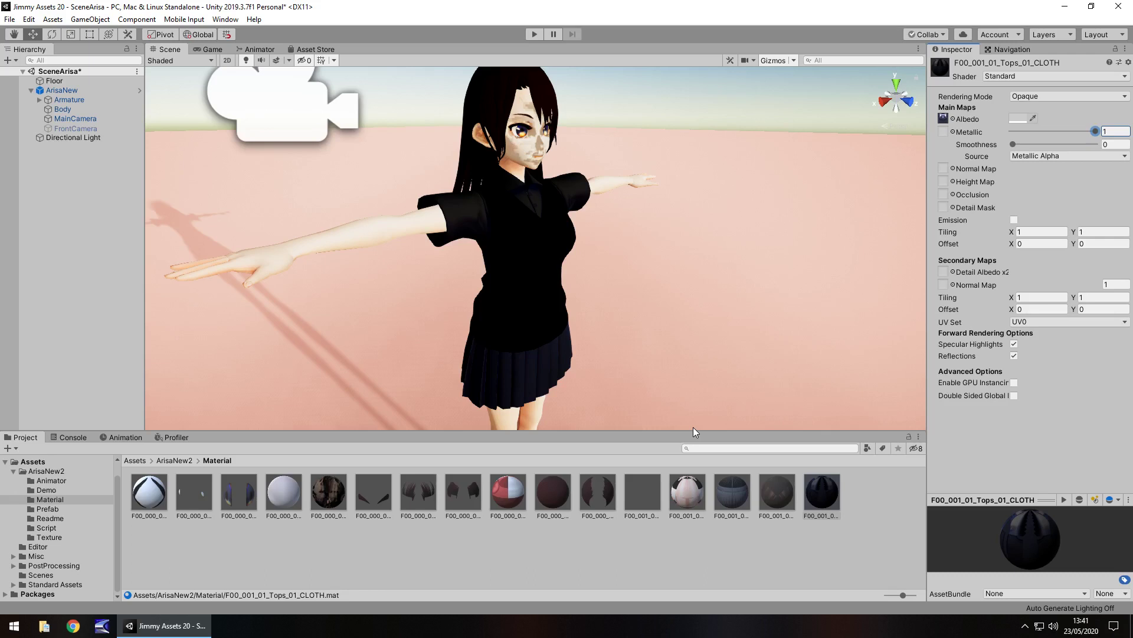
- Browse the Animator, Demo, Material, Prefab, Readme, Script and Texture subfolders, ending at ArisaNew2
{"action": "left_click", "coordinate": [59, 480]}
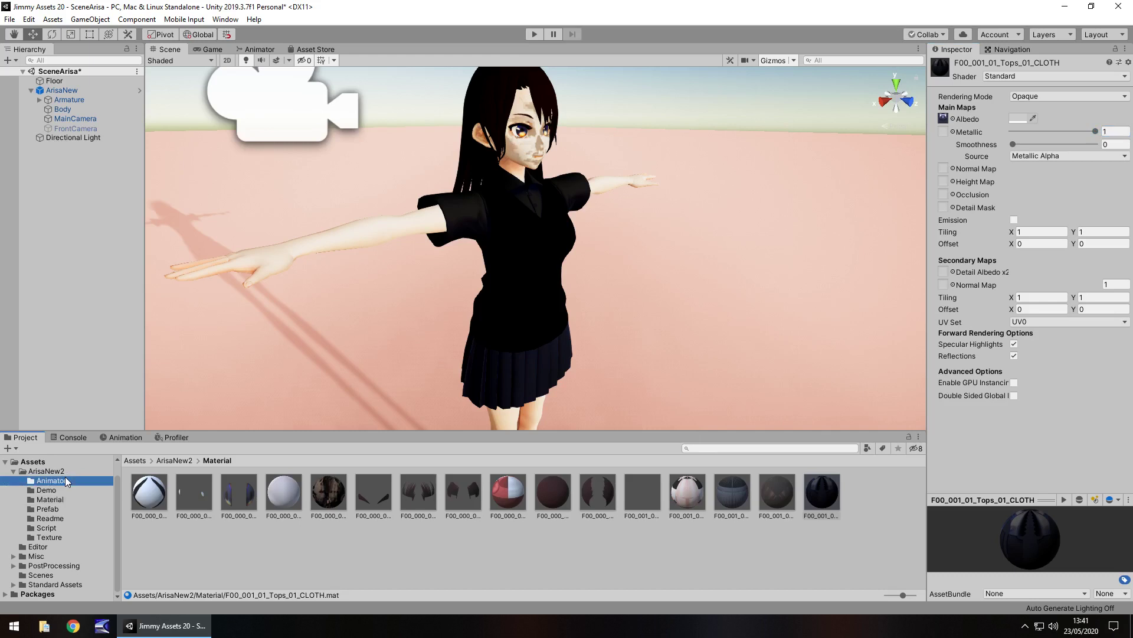
{"action": "left_click", "coordinate": [47, 491]}
{"action": "left_click", "coordinate": [49, 500]}
{"action": "left_click", "coordinate": [50, 509]}
{"action": "left_click", "coordinate": [51, 518]}
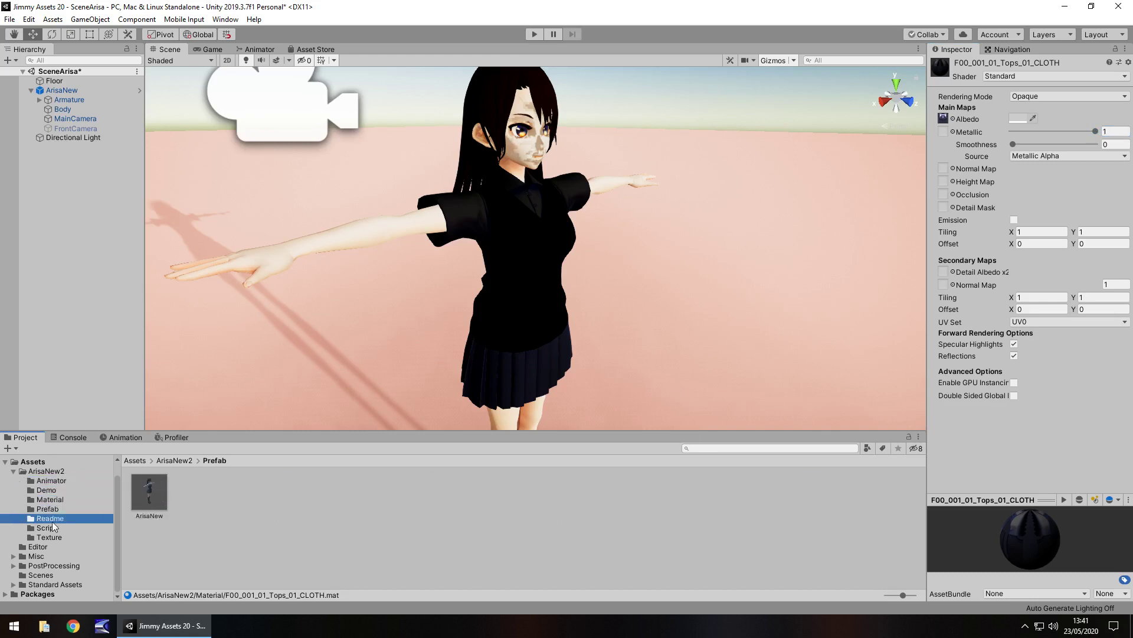
{"action": "left_click", "coordinate": [52, 529]}
{"action": "left_click", "coordinate": [56, 538]}
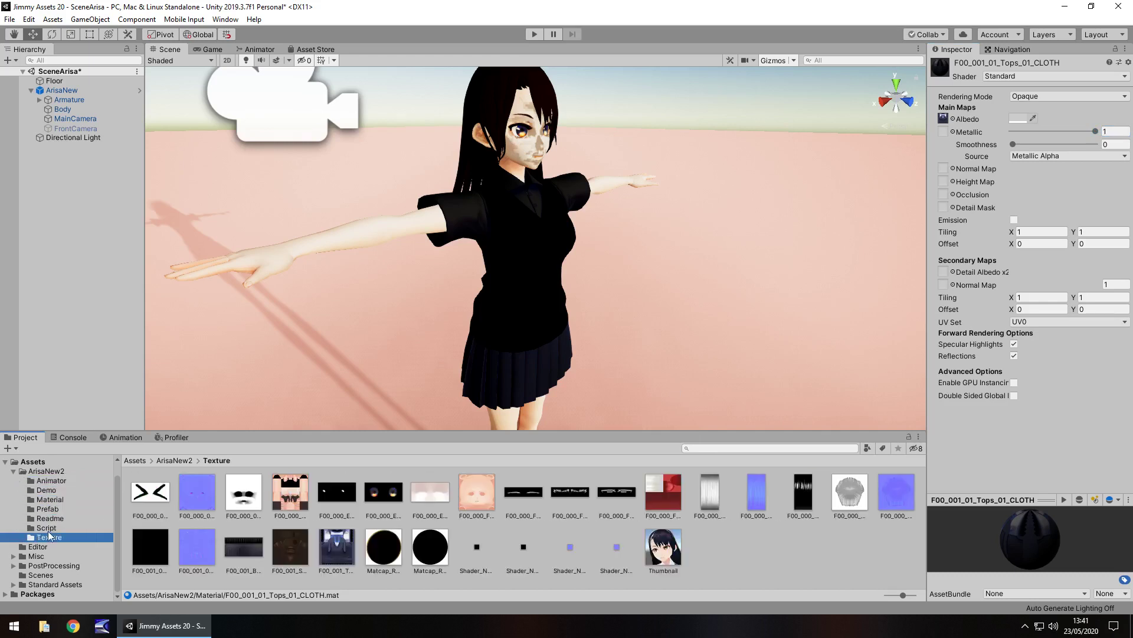
{"action": "left_click", "coordinate": [52, 528]}
{"action": "left_click", "coordinate": [52, 471]}
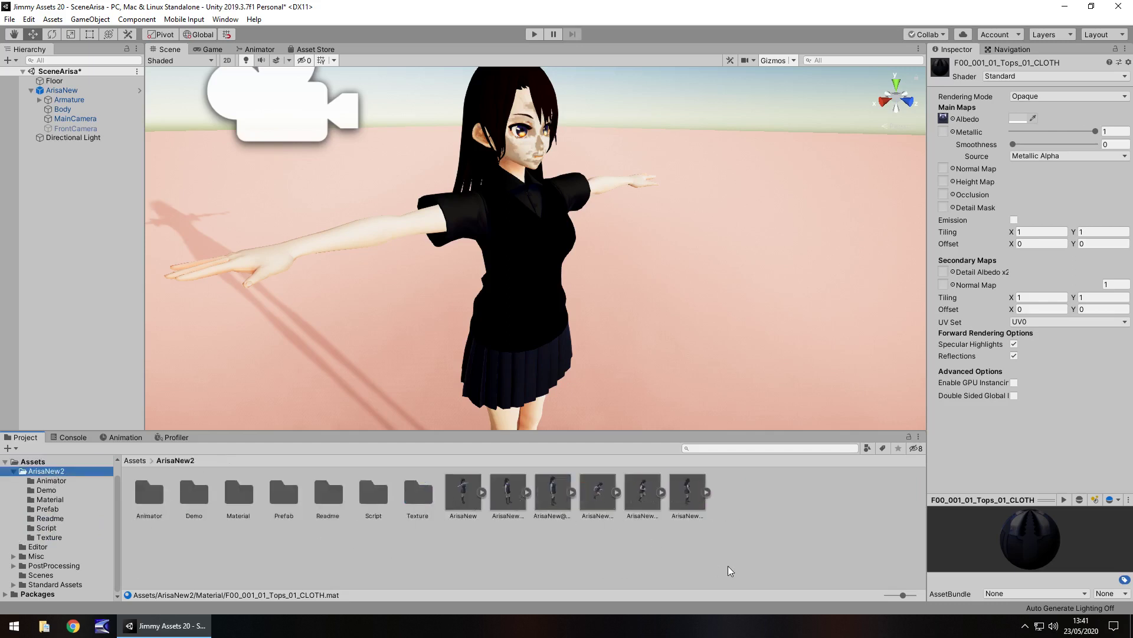
- Review the Arisa Asset Store page: free, 18.3 MB, version 1.0, plus reviews
{"action": "left_click", "coordinate": [319, 49]}
{"action": "scroll", "coordinate": [773, 336], "scroll_direction": "down", "scroll_amount": 2}
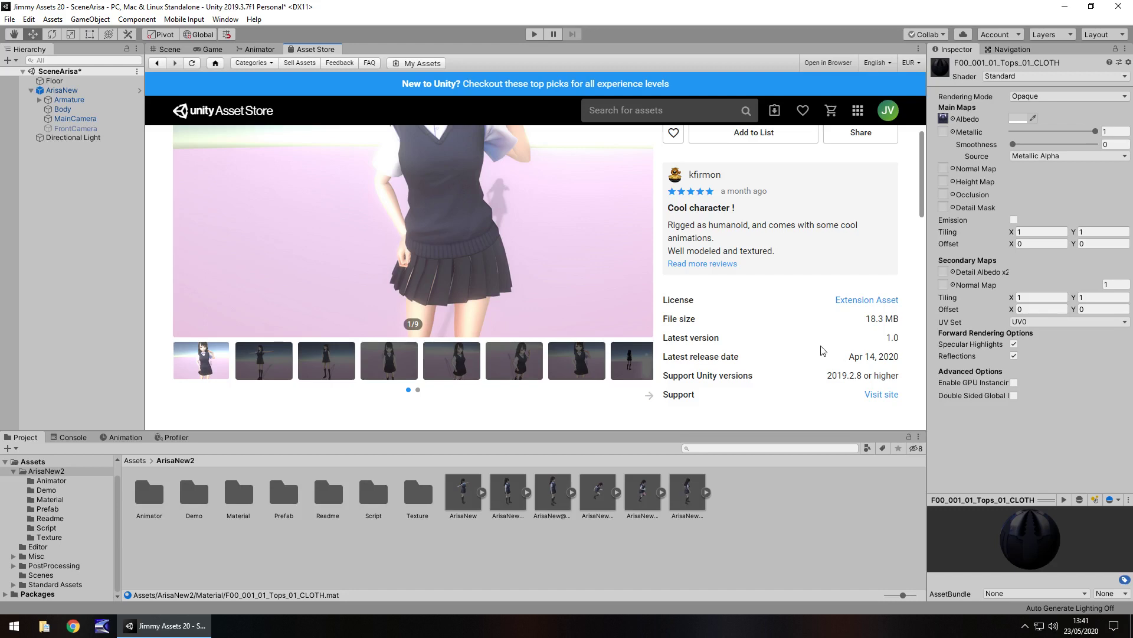
{"action": "scroll", "coordinate": [797, 361], "scroll_direction": "up", "scroll_amount": 1}
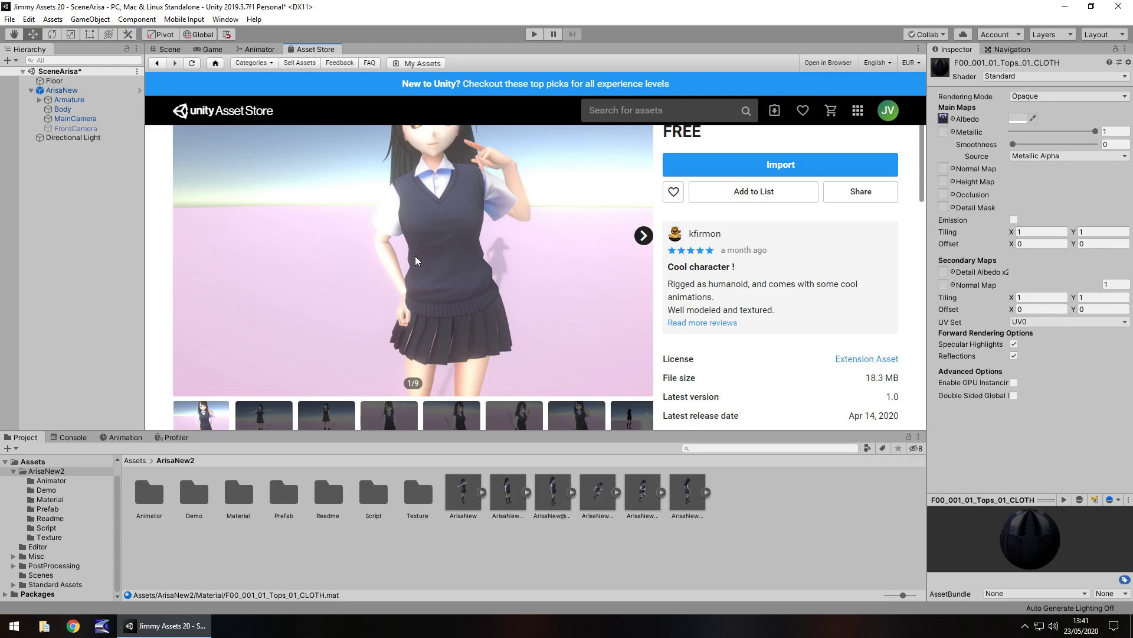
- Return to the Scene view showing Arisa with her metallic black top
{"action": "left_click", "coordinate": [170, 51]}
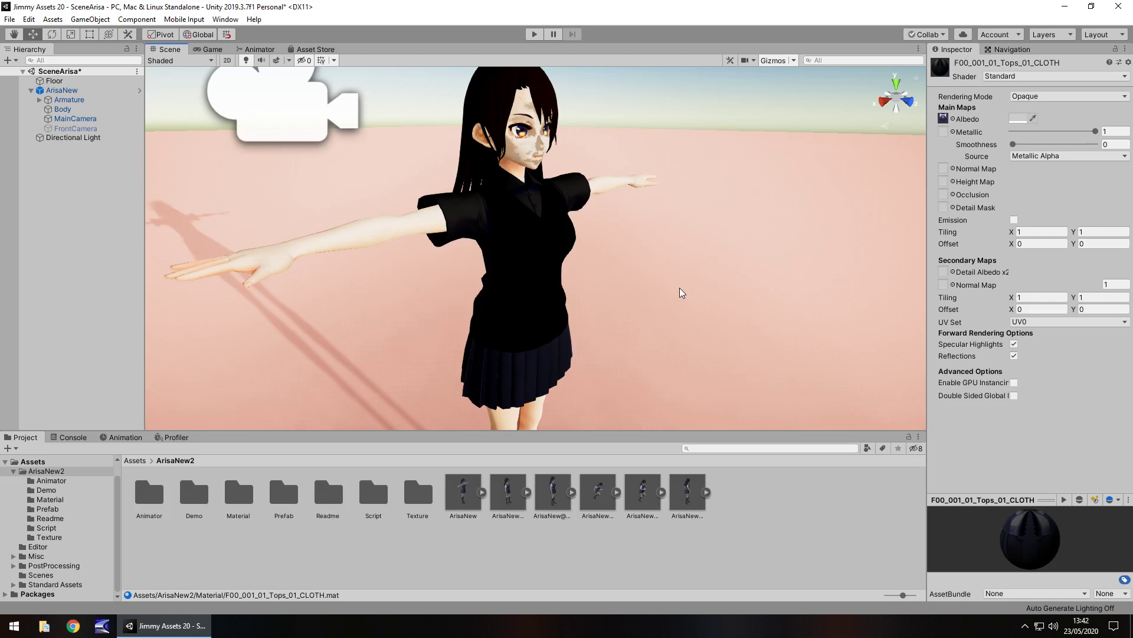
- Orbit and pan the Scene view to frame Arisa's face and black top front-on
{"action": "right_click_drag", "start_coordinate": [637, 254], "coordinate": [242, 271]}
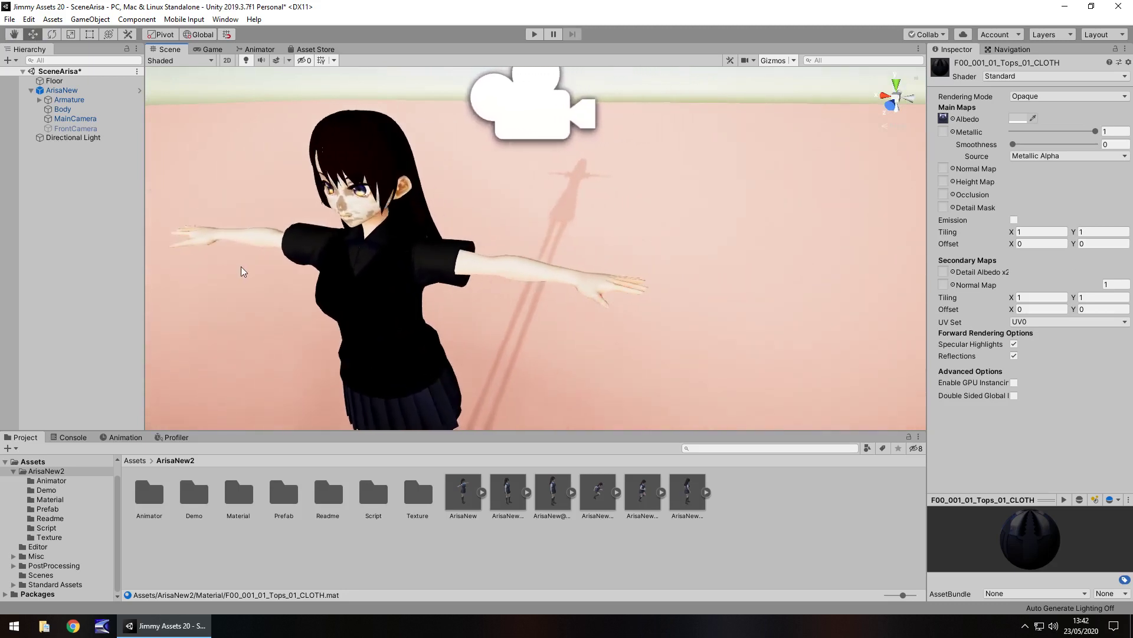
{"action": "middle_click_drag", "start_coordinate": [487, 318], "coordinate": [625, 340]}
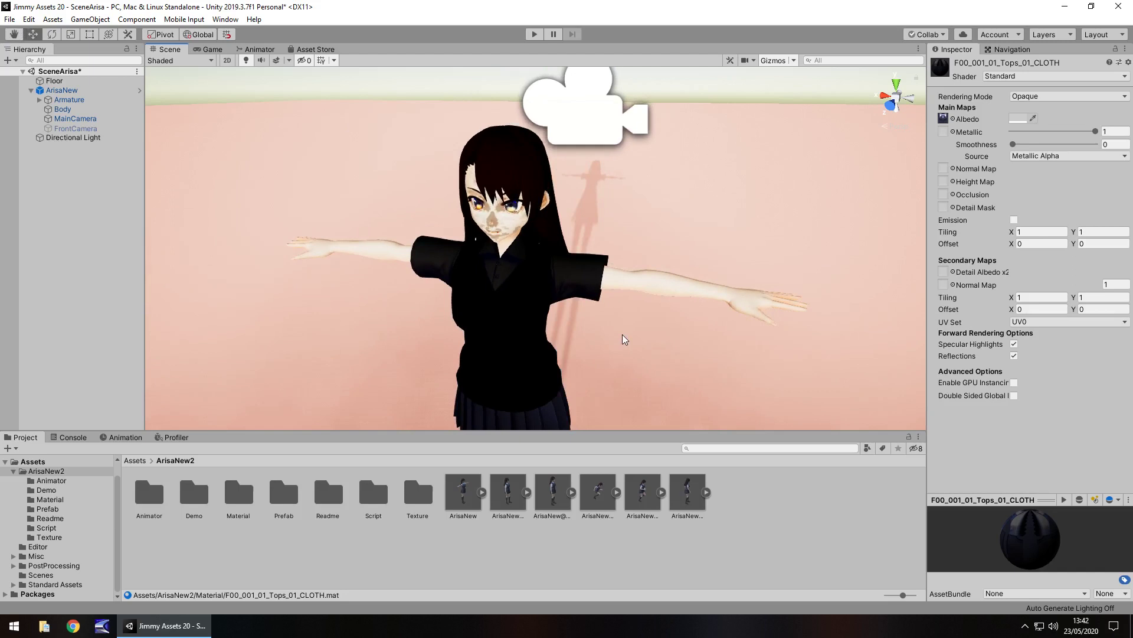